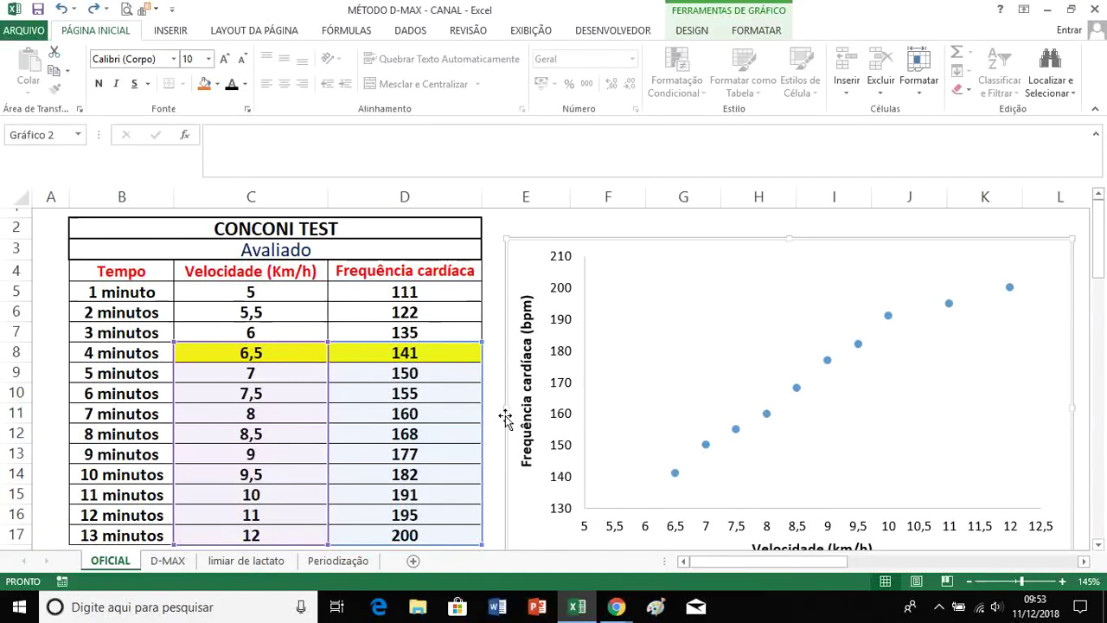
# Step: Add a chart title placeholder above the heart-rate scatter chart
pyautogui.click(372, 313)
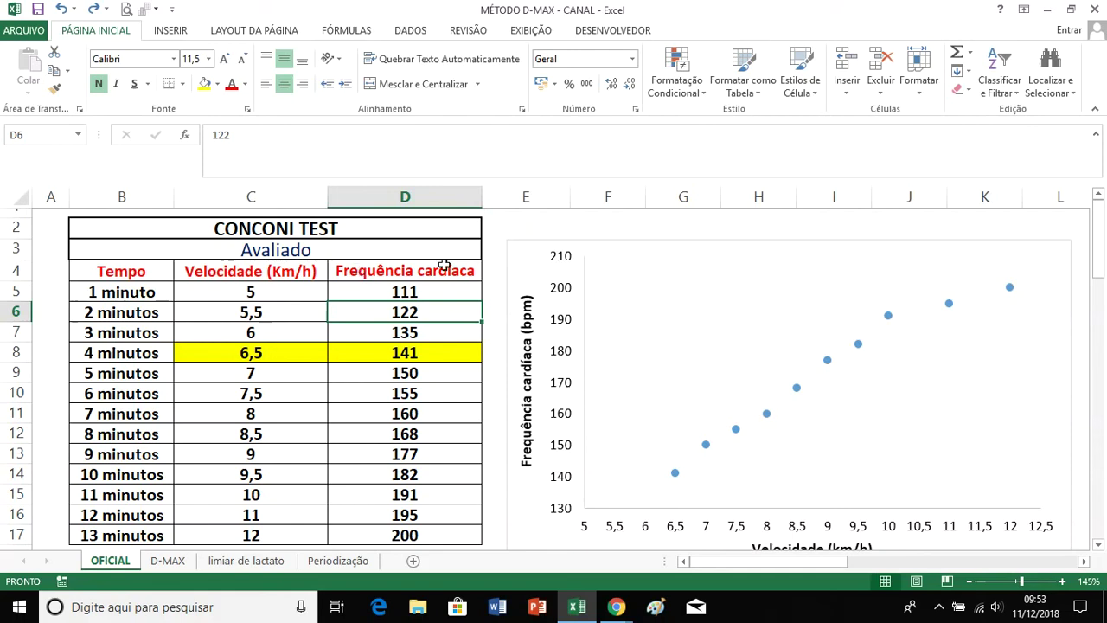
pyautogui.click(725, 564)
pyautogui.moveTo(726, 563)
pyautogui.mouseDown()
pyautogui.moveTo(760, 563)
pyautogui.moveTo(747, 564)
pyautogui.mouseUp()
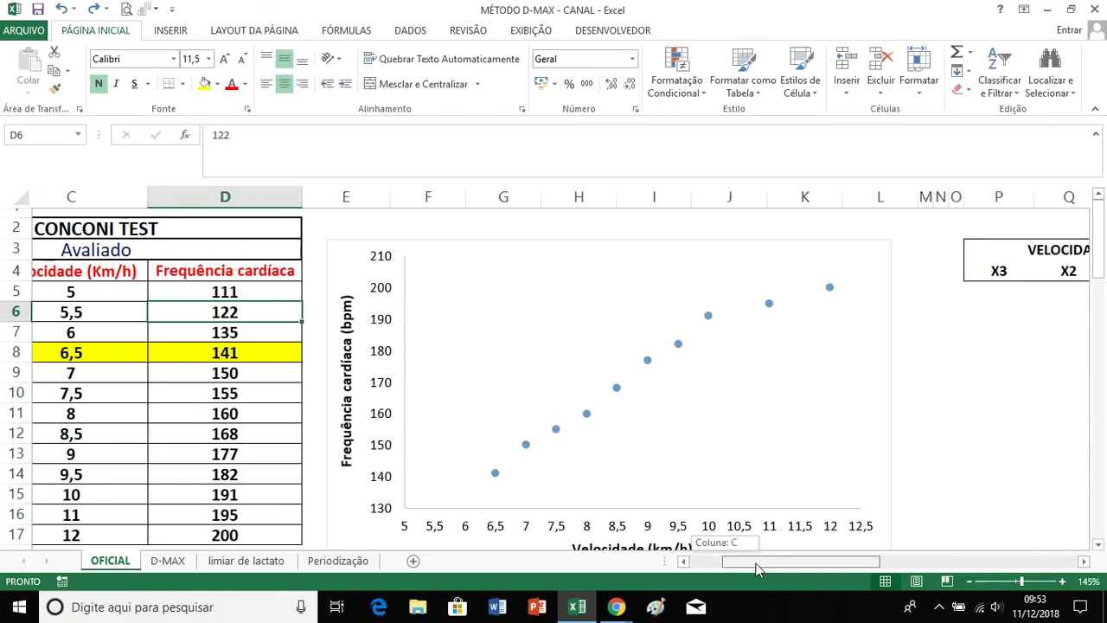
pyautogui.scroll(-1, 773, 395)
pyautogui.scroll(1, 773, 385)
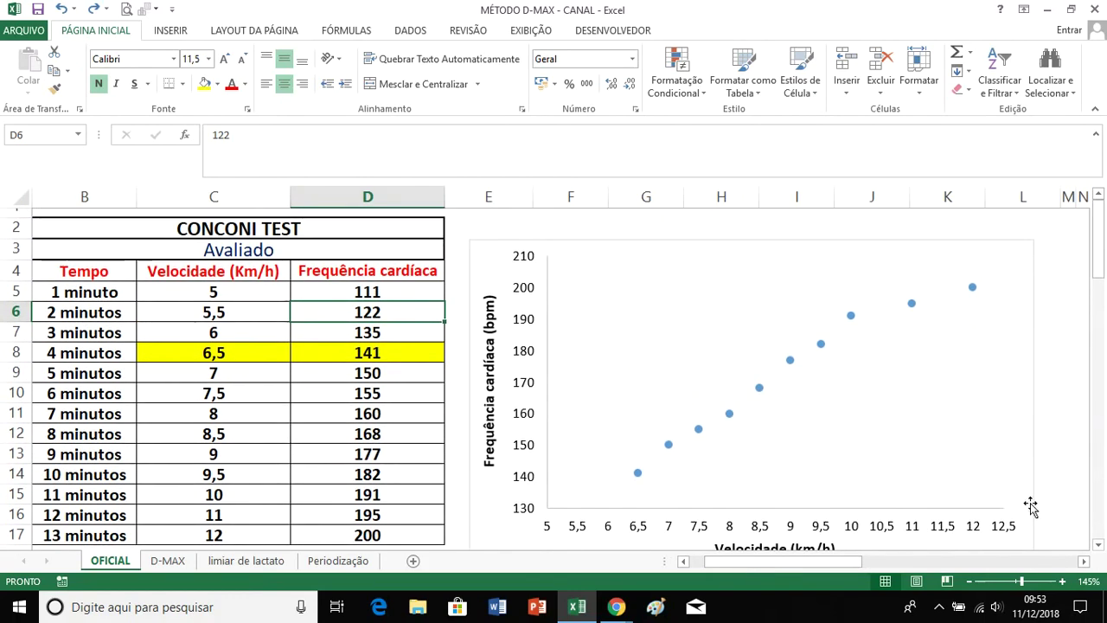
pyautogui.click(1099, 545)
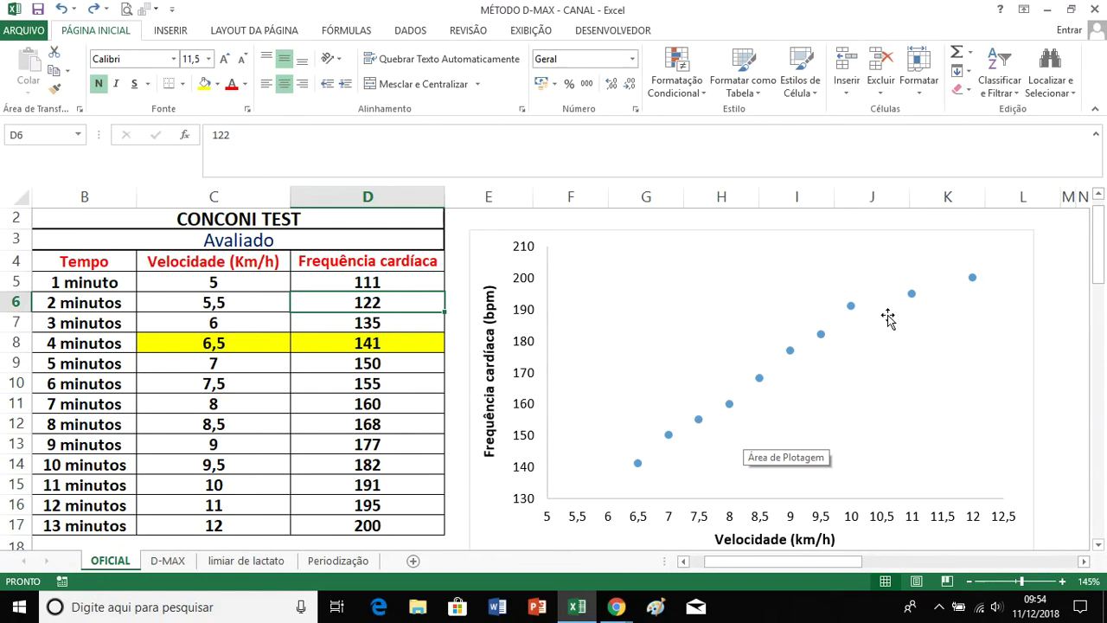
pyautogui.click(903, 424)
pyautogui.click(690, 31)
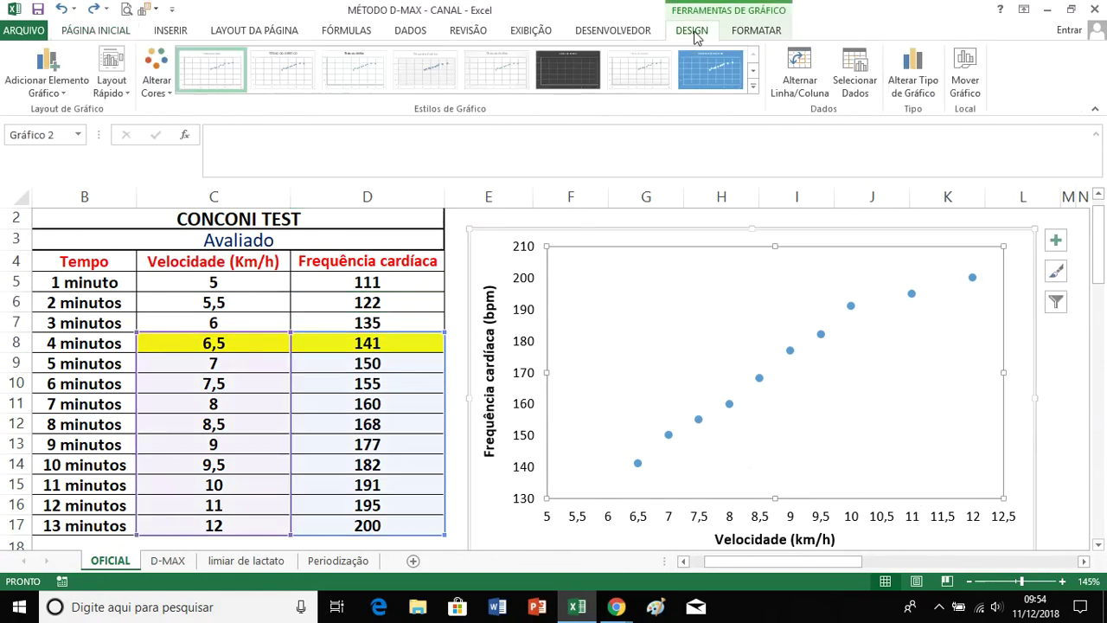
pyautogui.click(52, 60)
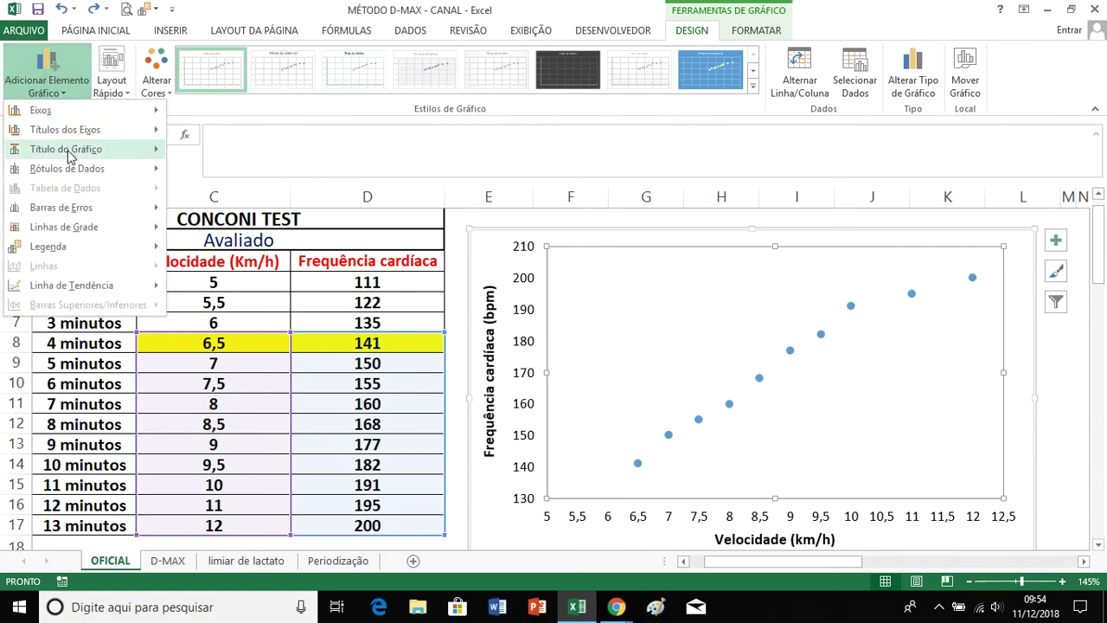
pyautogui.moveTo(69, 154)
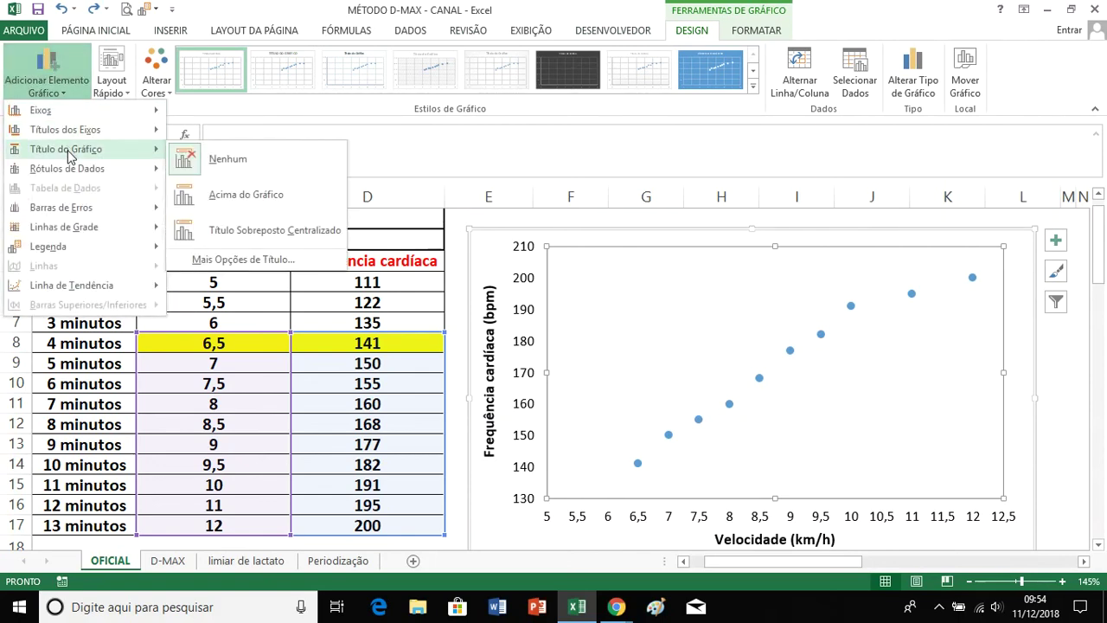
pyautogui.click(223, 194)
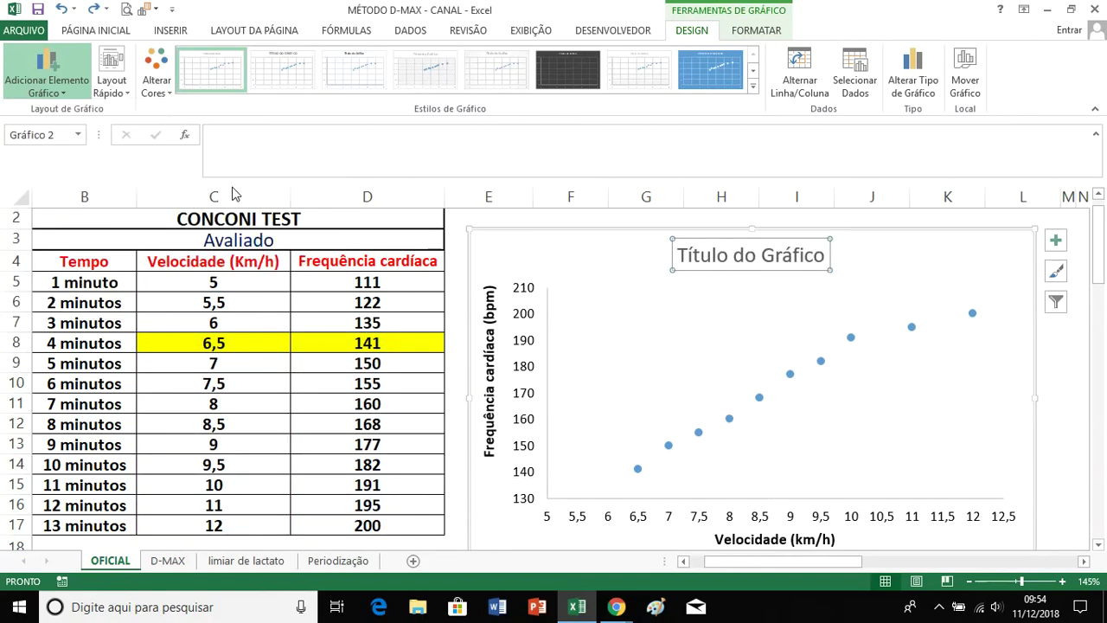
# Step: Replace the placeholder with the title 'Ponto de deflexão da frequência cardiaca'
pyautogui.click(730, 259)
pyautogui.hotkey('ctrl', 'a')
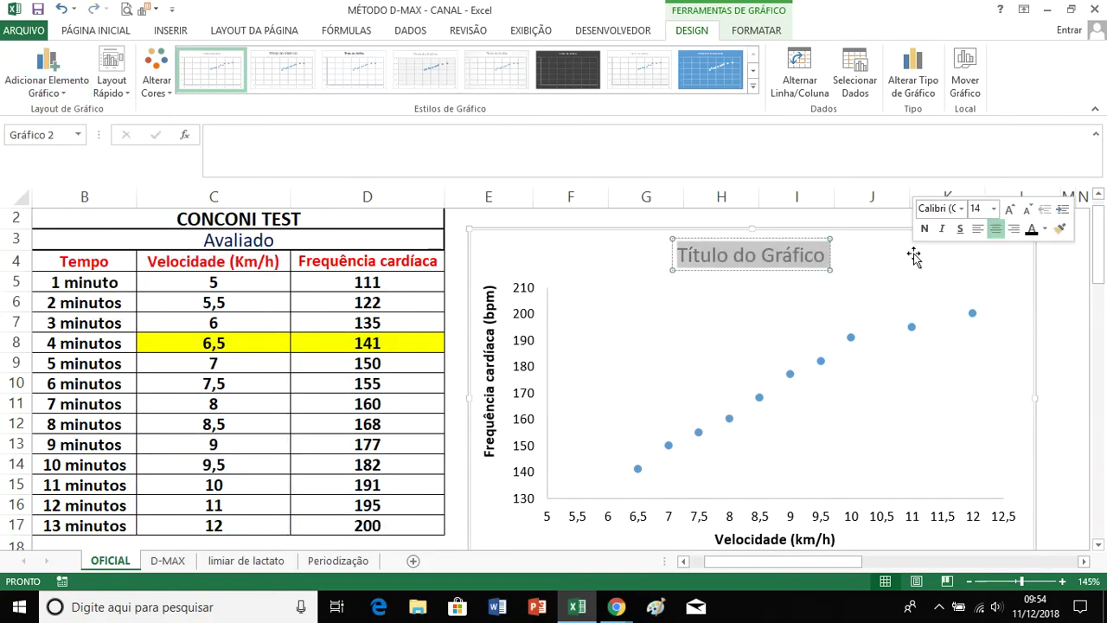
pyautogui.press('capslock')
pyautogui.write('pONTO')
pyautogui.press('BackSpace')
pyautogui.press('BackSpace')
pyautogui.press('BackSpace')
pyautogui.press('BackSpace')
pyautogui.press('capslock')
pyautogui.write('Ponto de deflexão da frequência cardi')
pyautogui.write('aca')
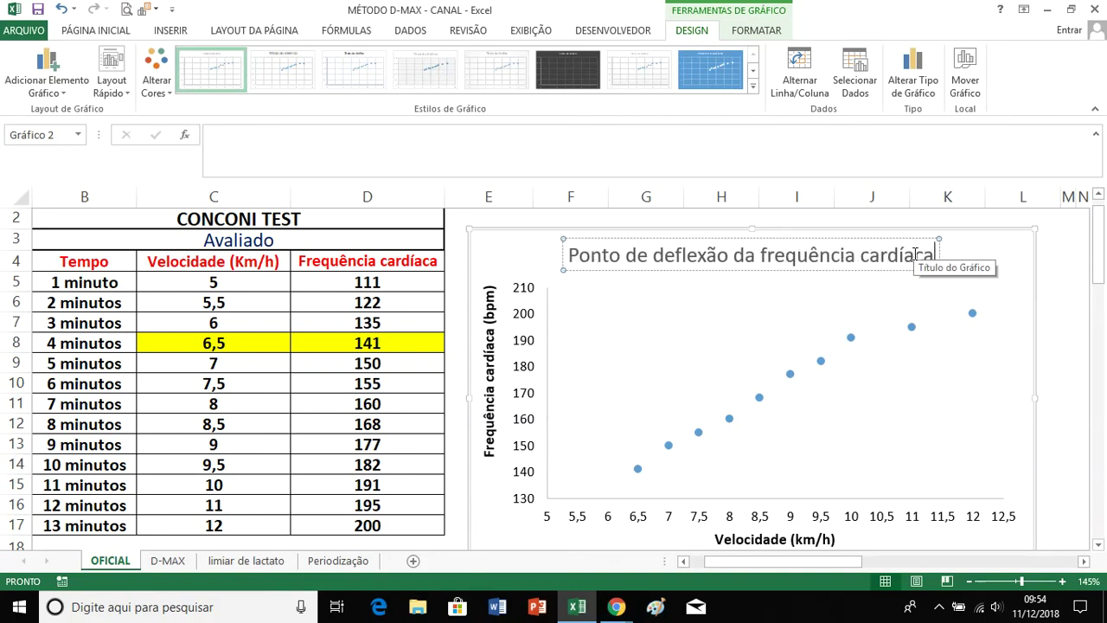
pyautogui.click(912, 238)
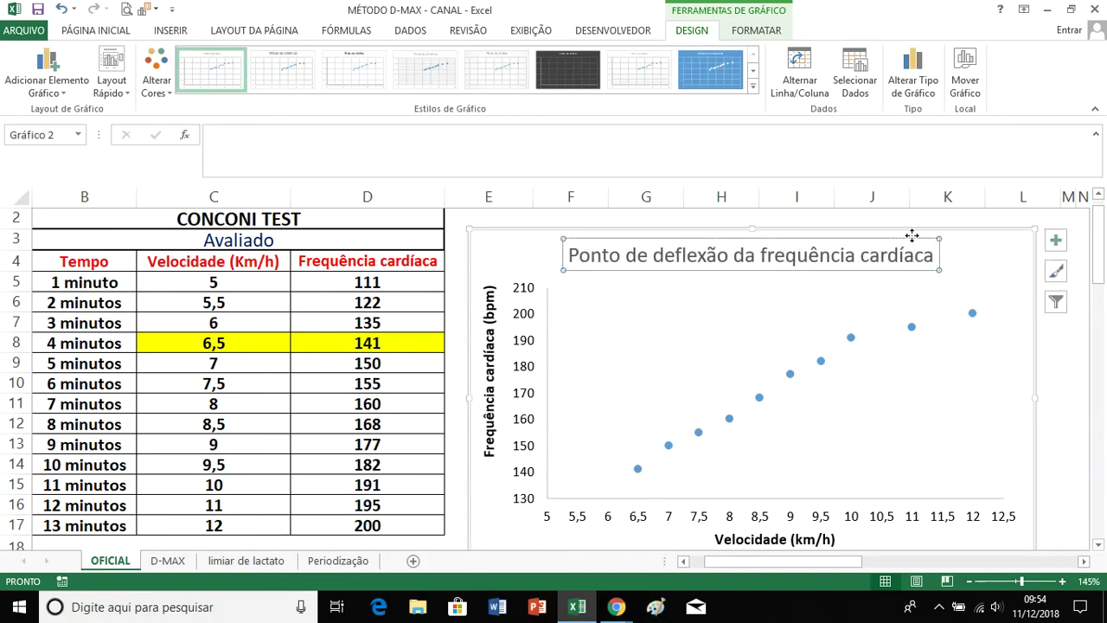
# Step: Format the chart title bold, black and 12 pt, centred above the plot area
pyautogui.click(99, 29)
pyautogui.click(99, 83)
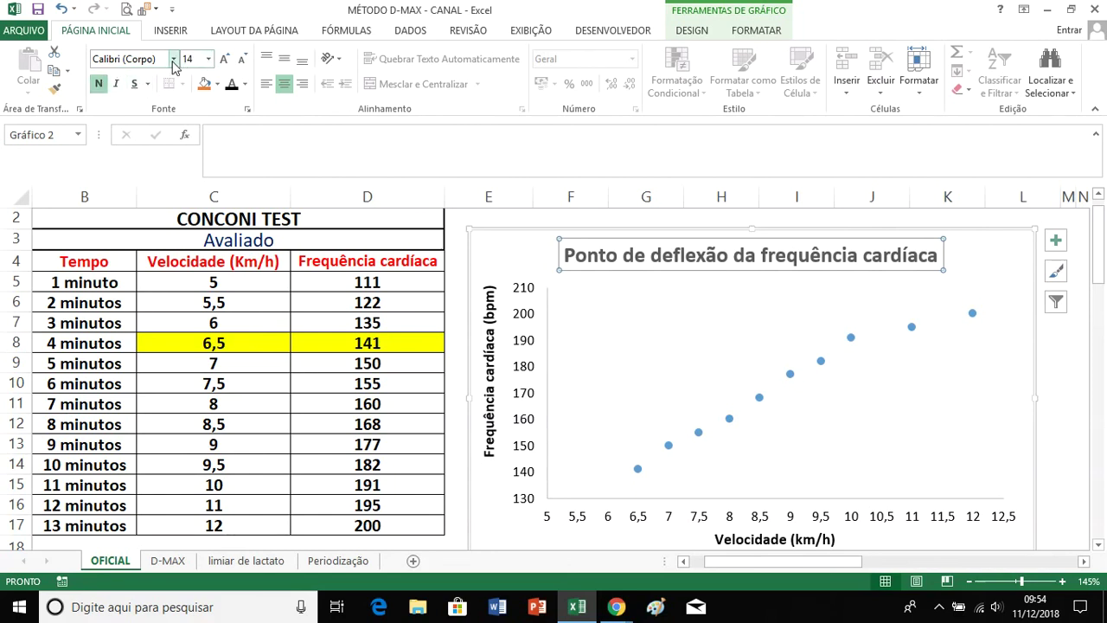
pyautogui.click(231, 86)
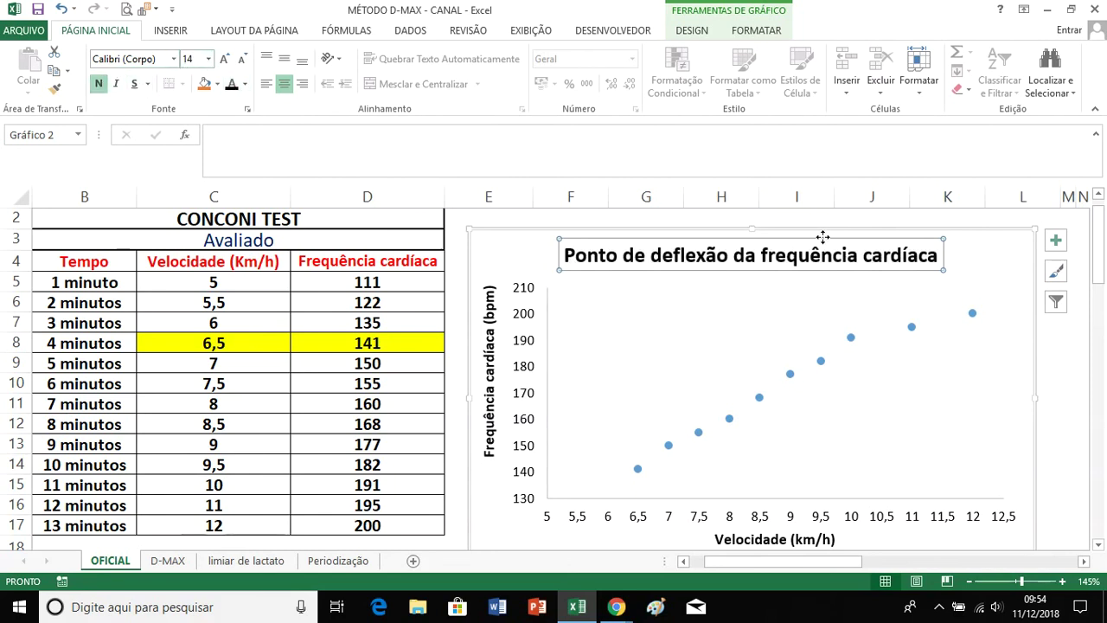
pyautogui.moveTo(823, 236); pyautogui.dragTo(841, 236)
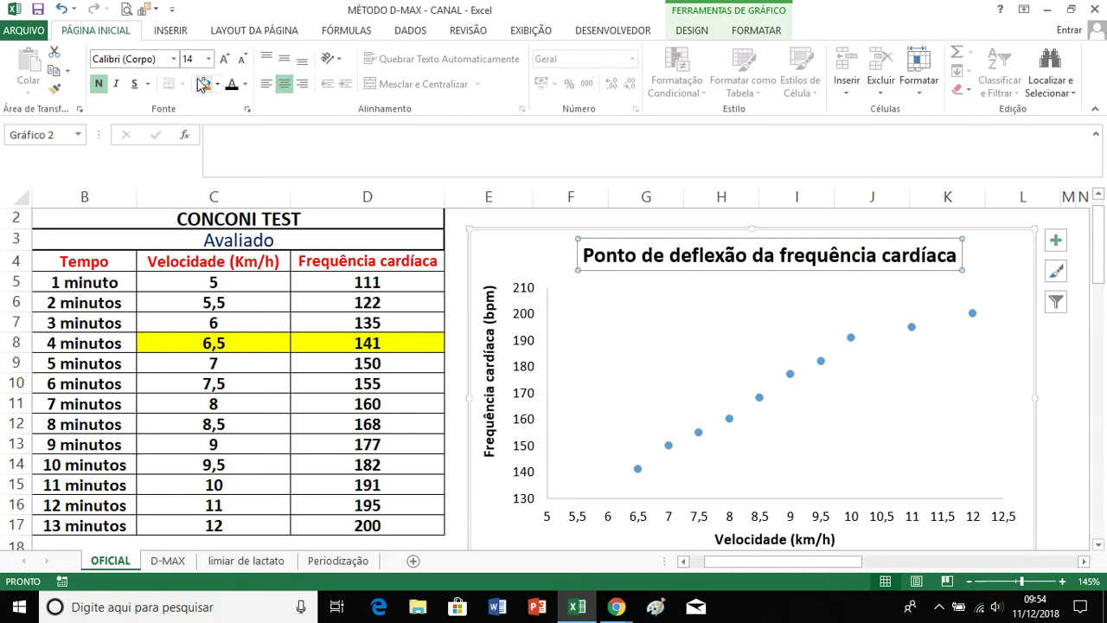
pyautogui.write('12')
pyautogui.press('Return')
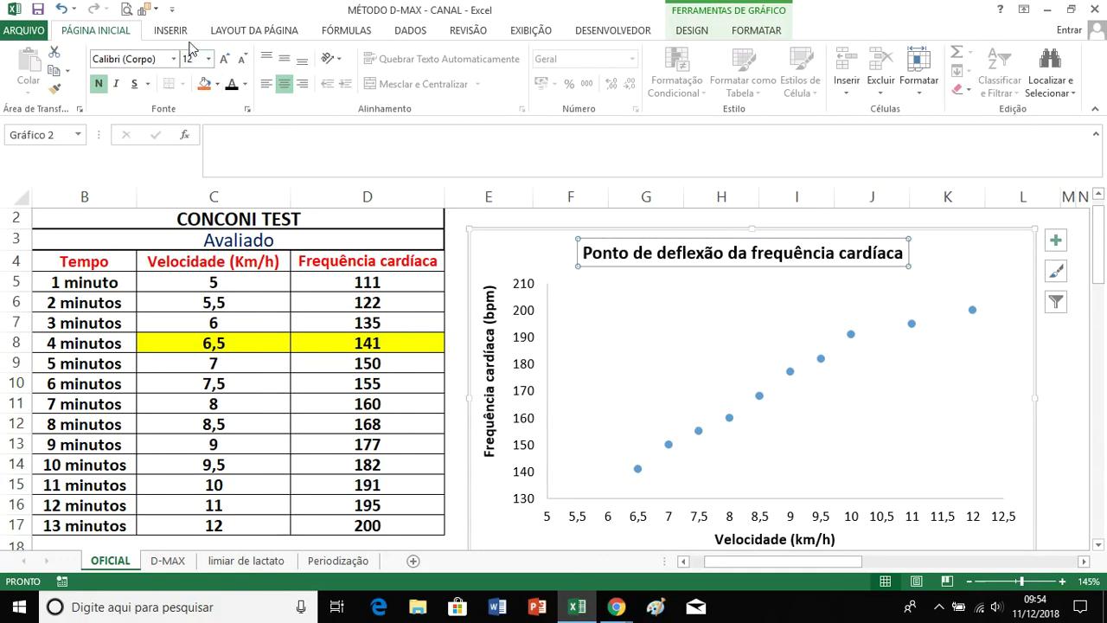
pyautogui.moveTo(817, 236); pyautogui.dragTo(859, 236)
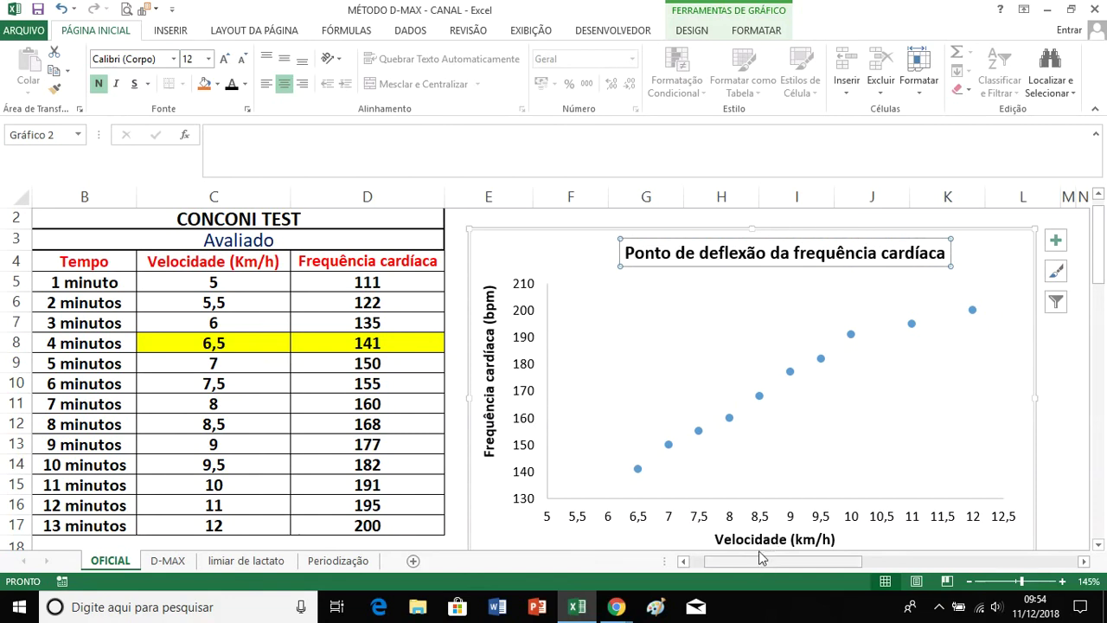
pyautogui.click(858, 449)
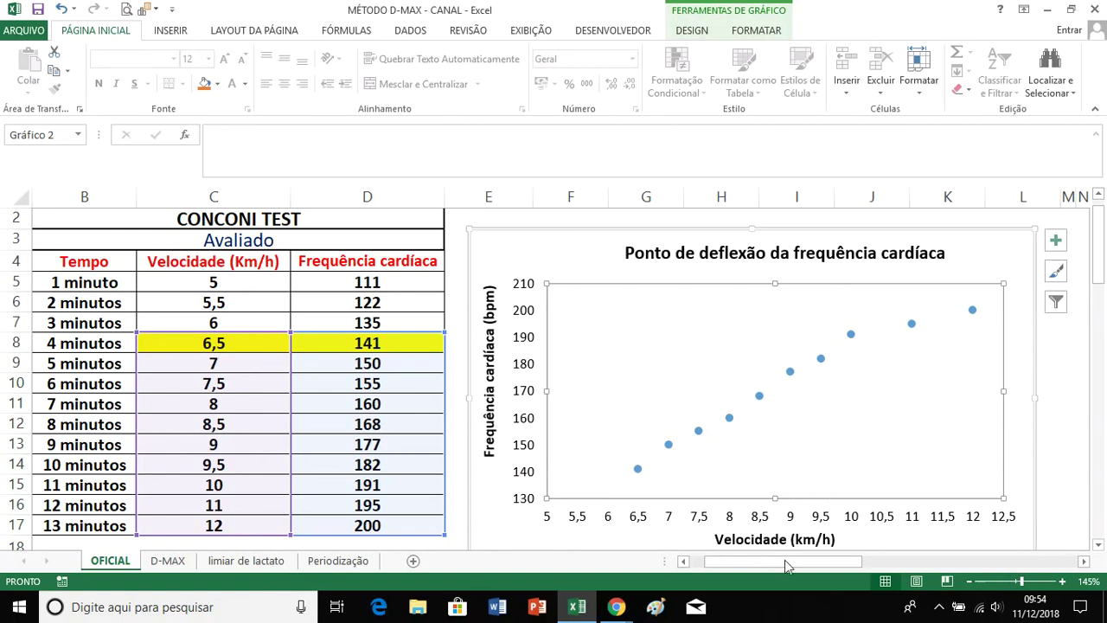
pyautogui.moveTo(785, 561); pyautogui.dragTo(770, 561)
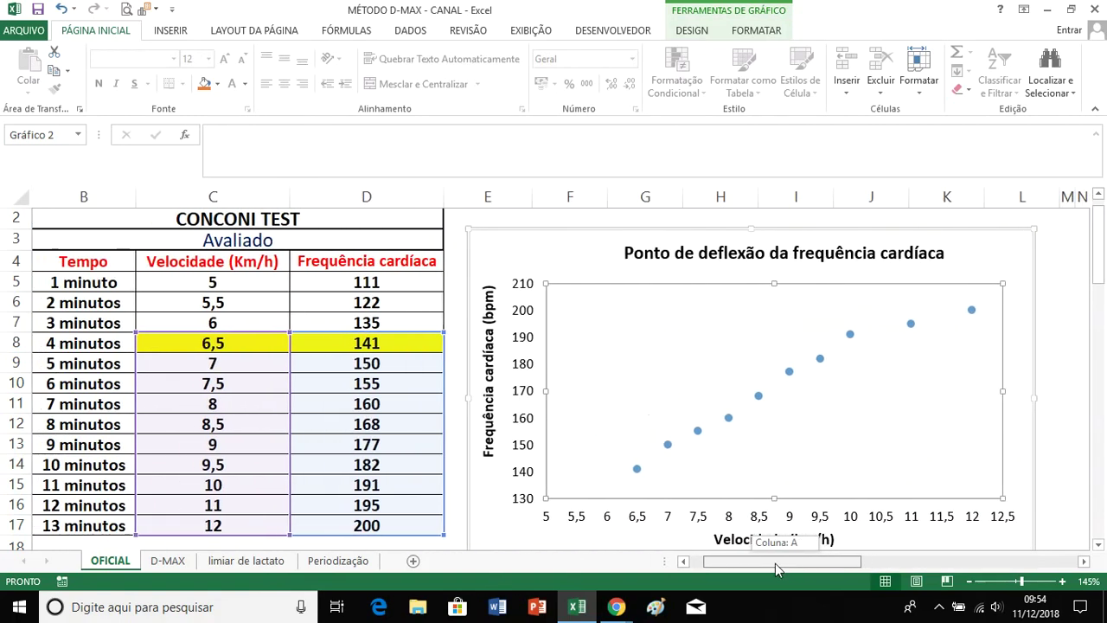
# Step: Scroll right to the helper columns and select the Polinomial, Linear and Diferença headers
pyautogui.click(1084, 562)
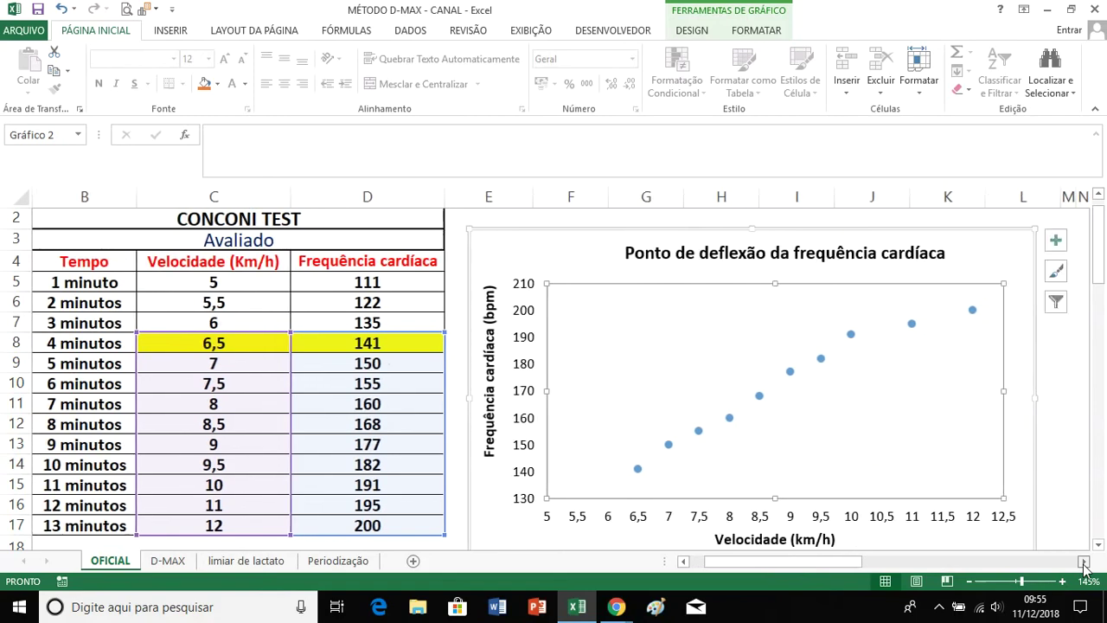
pyautogui.click(1084, 562)
pyautogui.click(1084, 562)
pyautogui.click(1084, 561)
pyautogui.click(1084, 562)
pyautogui.click(1084, 562)
pyautogui.click(1084, 562)
pyautogui.click(1084, 561)
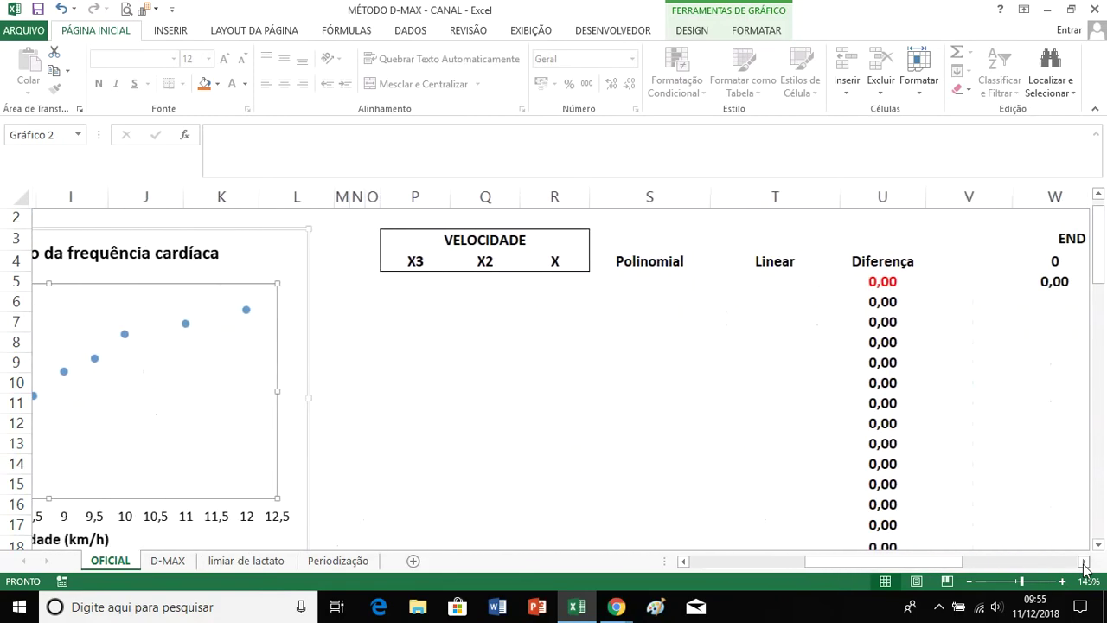
pyautogui.click(1084, 562)
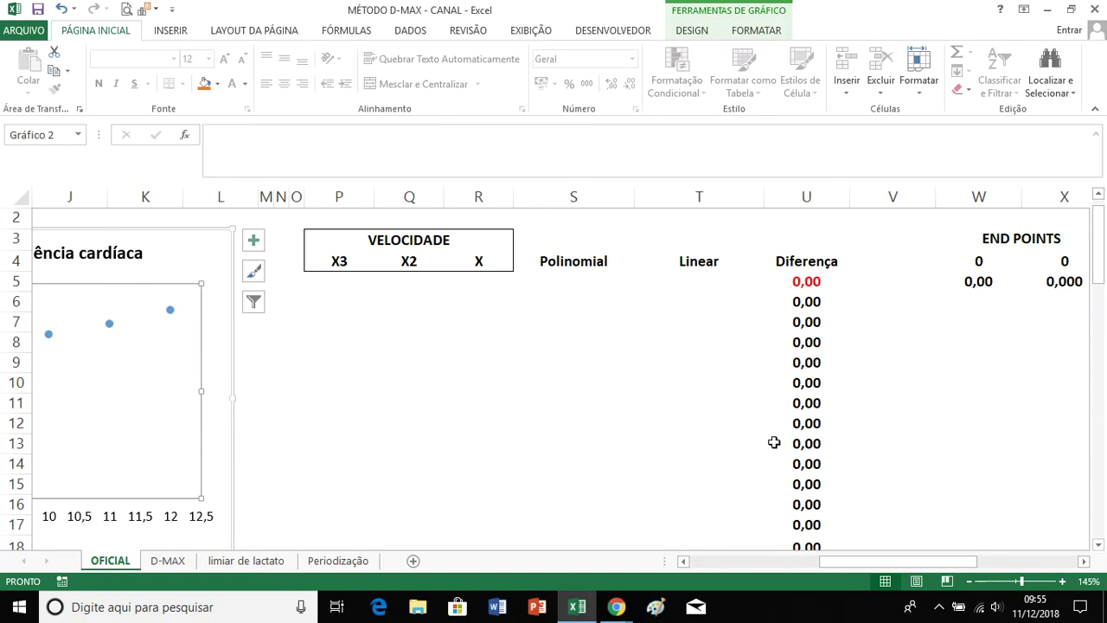
pyautogui.click(479, 321)
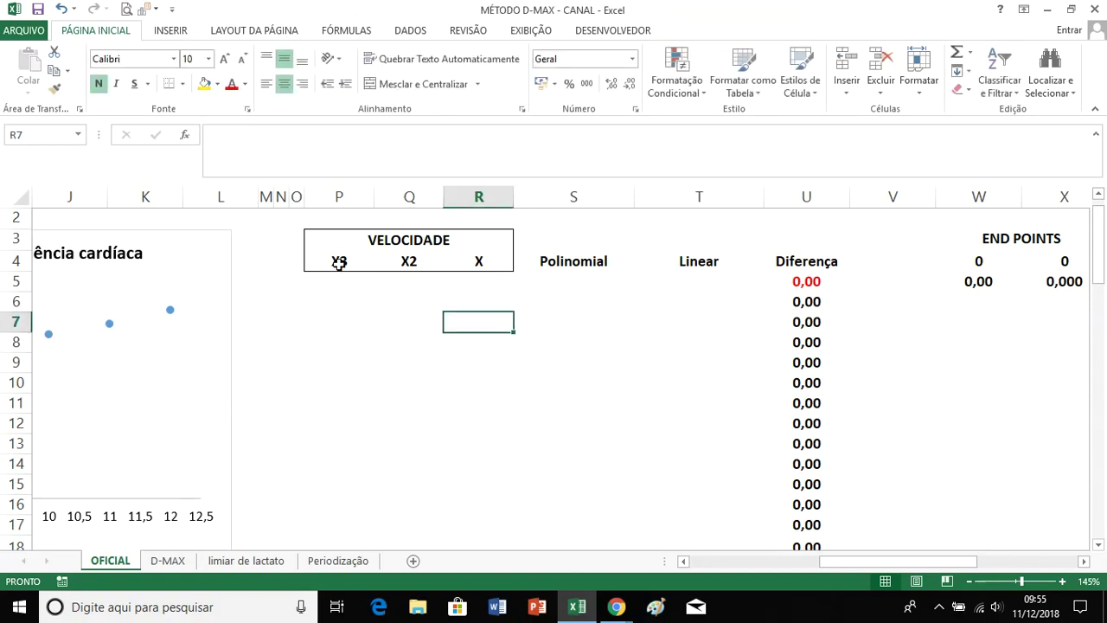
pyautogui.click(592, 265)
pyautogui.click(672, 267)
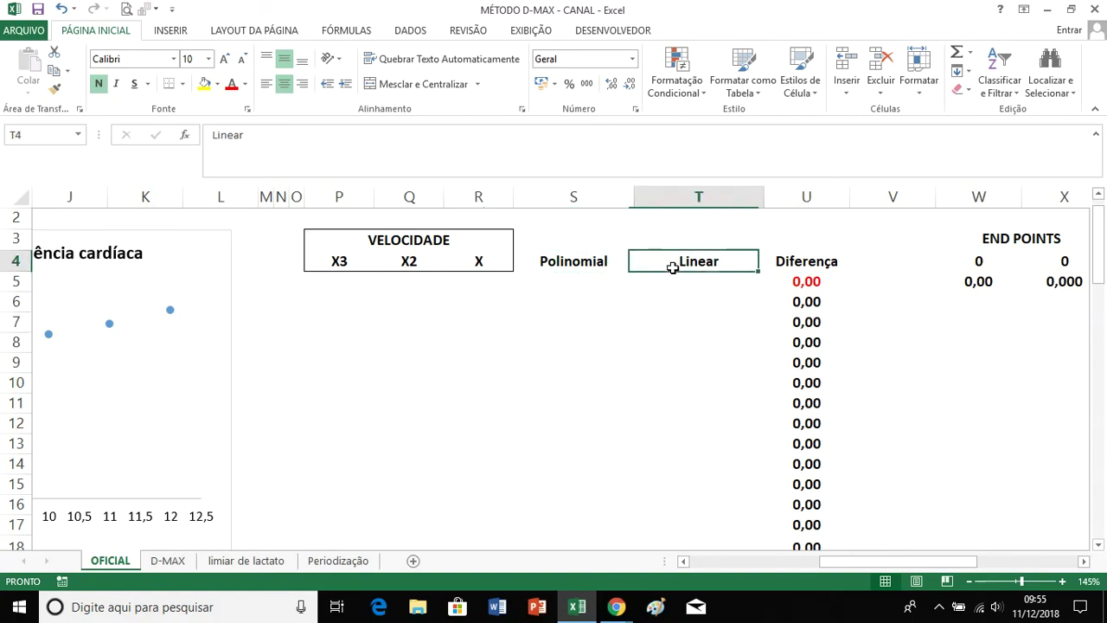
pyautogui.press('Right')
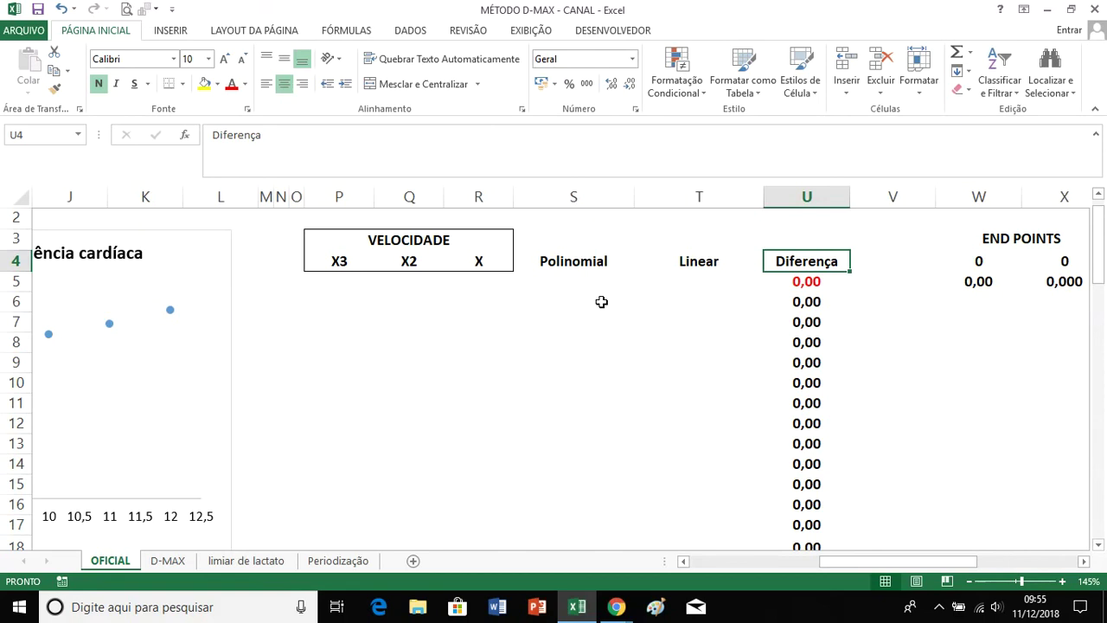
# Step: Review the Polinomial, Linear and END POINTS headings, ending on the X3 header
pyautogui.click(594, 267)
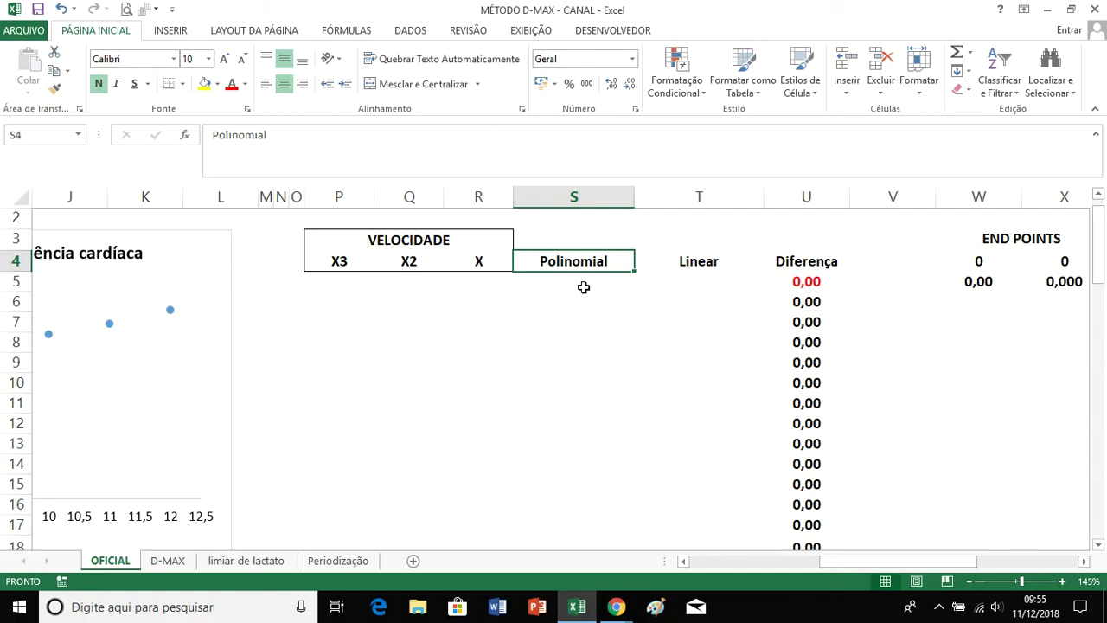
pyautogui.click(668, 261)
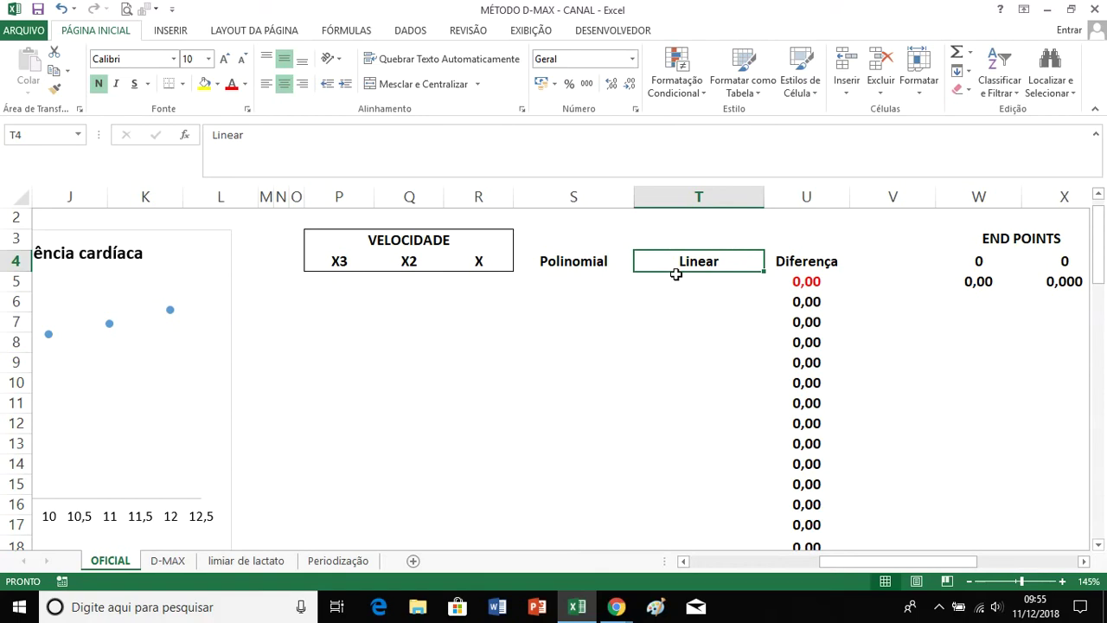
pyautogui.click(993, 239)
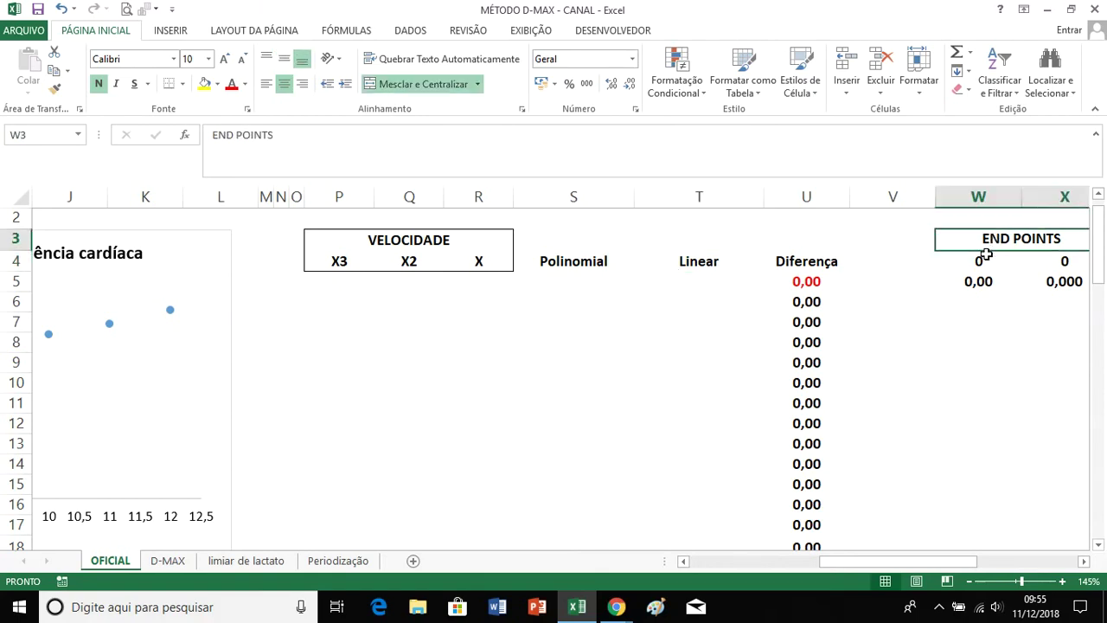
pyautogui.click(755, 562)
pyautogui.moveTo(755, 563); pyautogui.dragTo(771, 562)
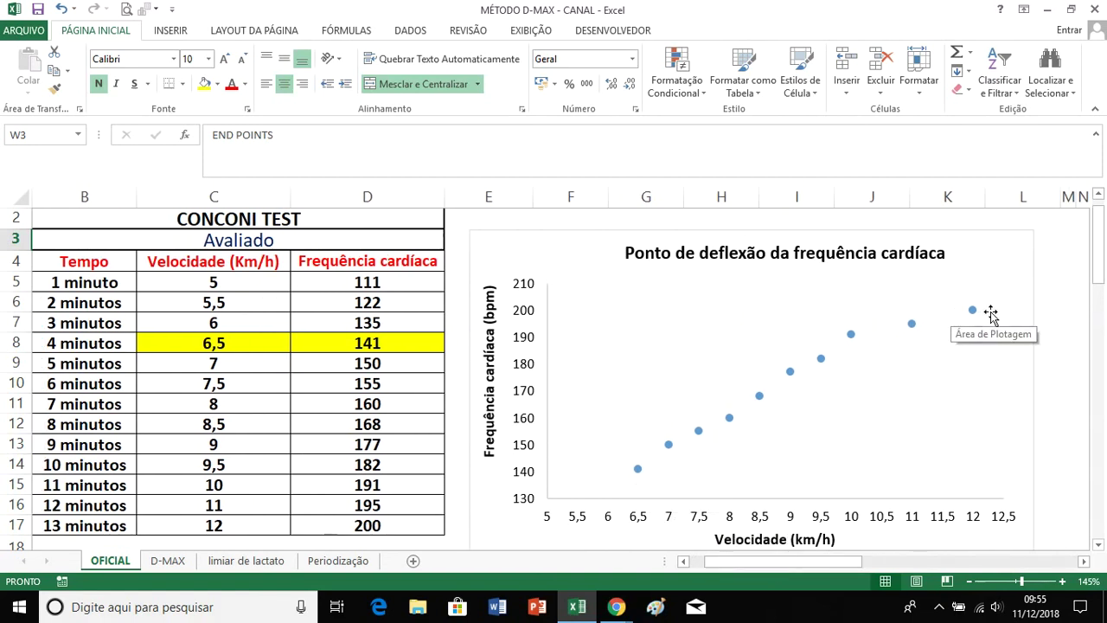
pyautogui.moveTo(824, 561); pyautogui.dragTo(848, 561)
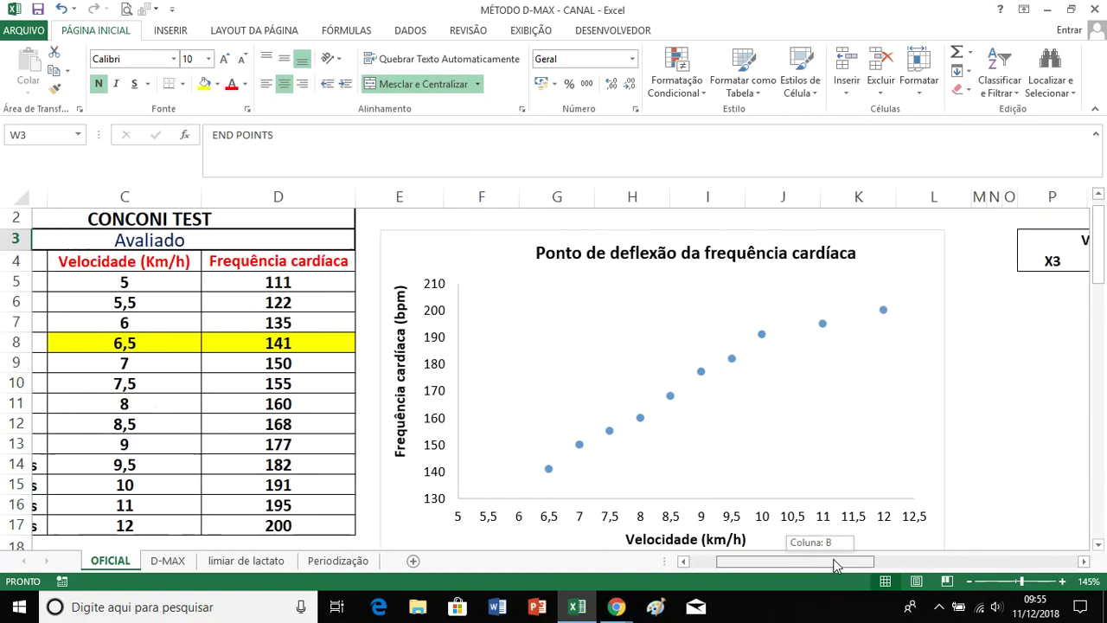
pyautogui.moveTo(848, 561); pyautogui.dragTo(896, 566)
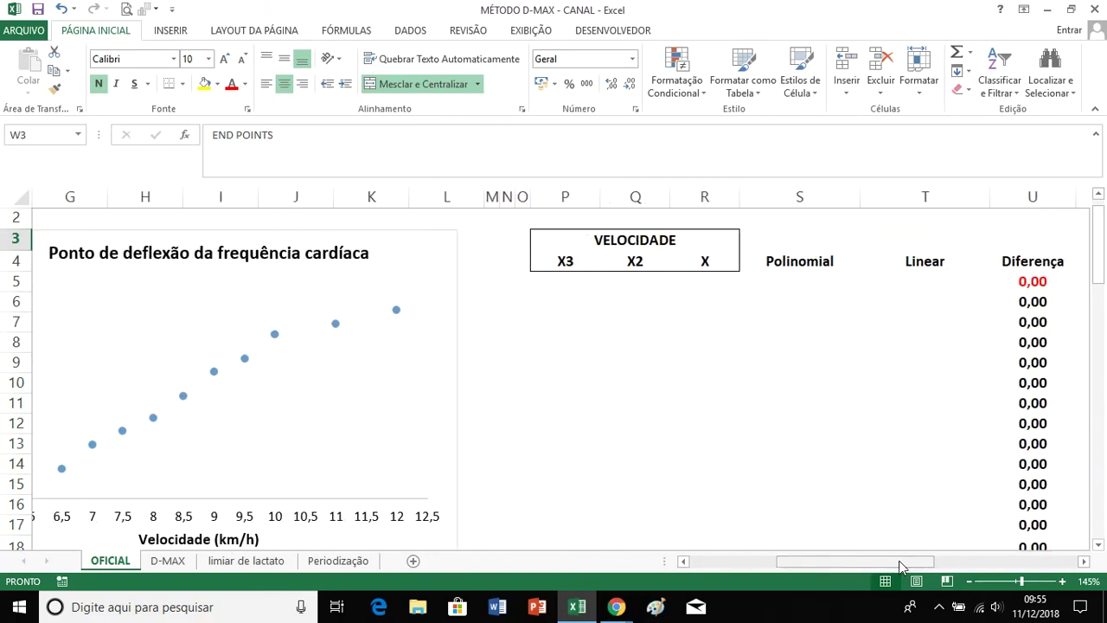
pyautogui.click(564, 262)
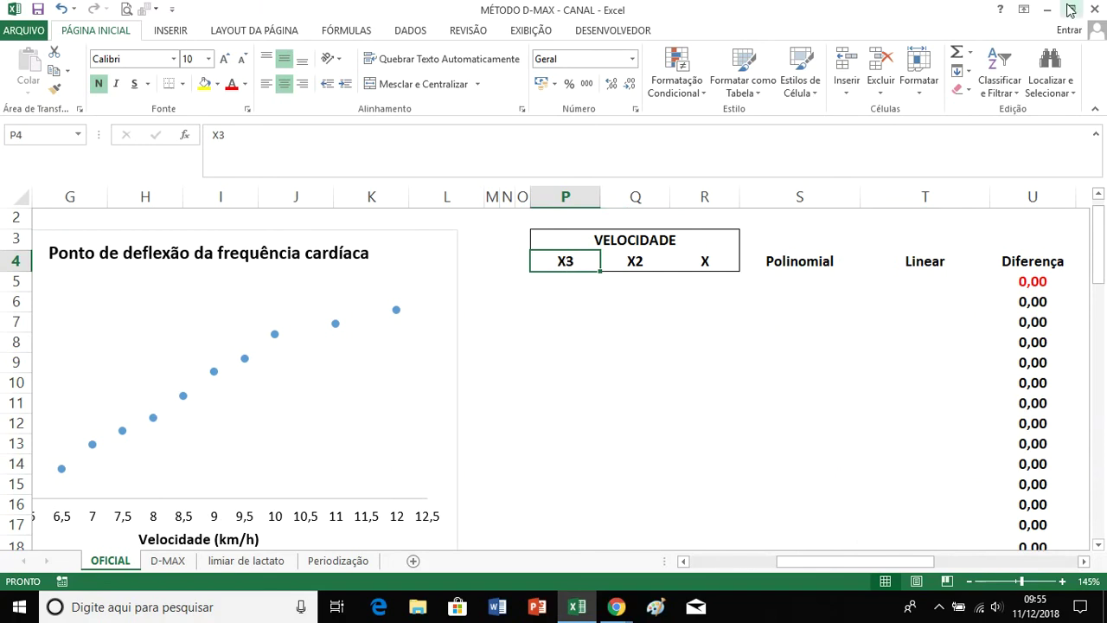
# Step: Step through the X3, X2, X headers and the first Polinomial, Linear and Diferença cells
pyautogui.press('Right')
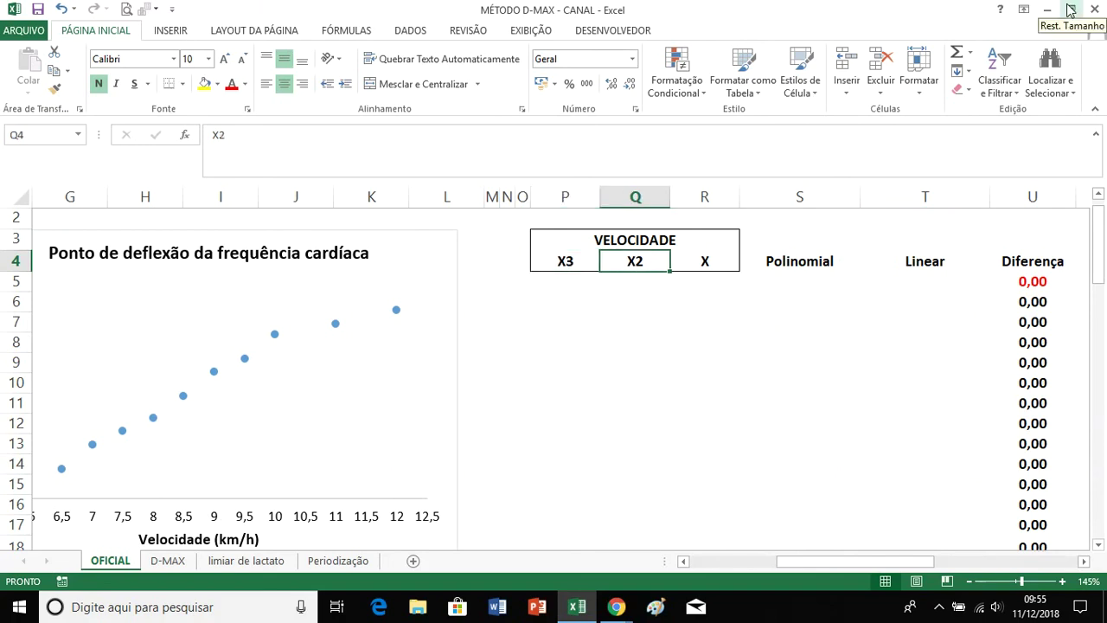
pyautogui.press('Right')
pyautogui.press('Left')
pyautogui.press('Left')
pyautogui.press('Right')
pyautogui.press('Left')
pyautogui.press('Right')
pyautogui.press('Right')
pyautogui.press('Right')
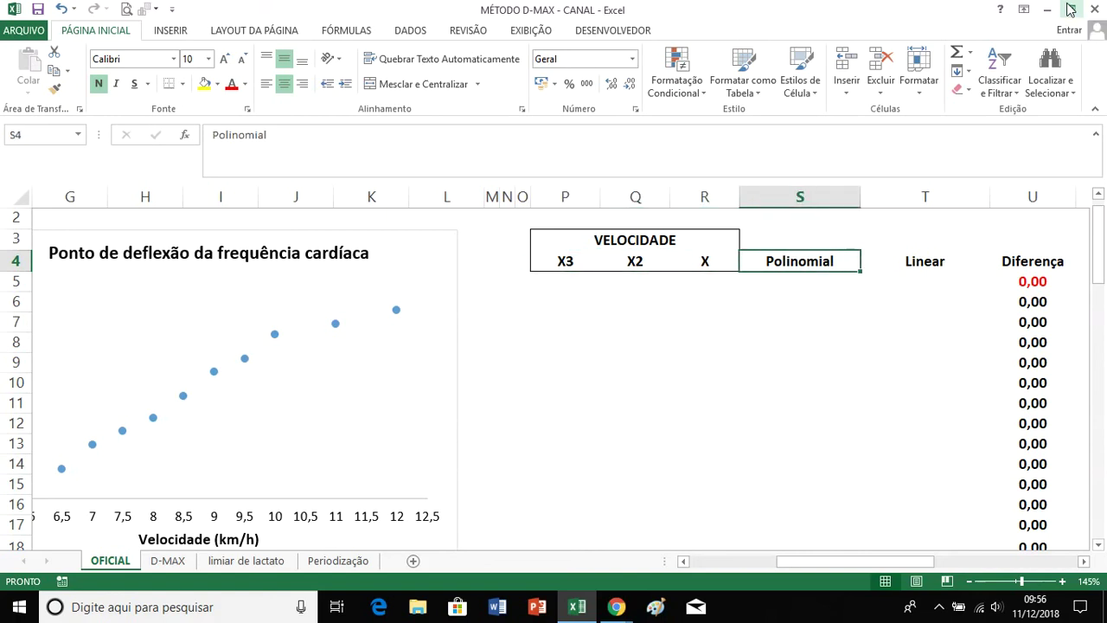
pyautogui.press('Down')
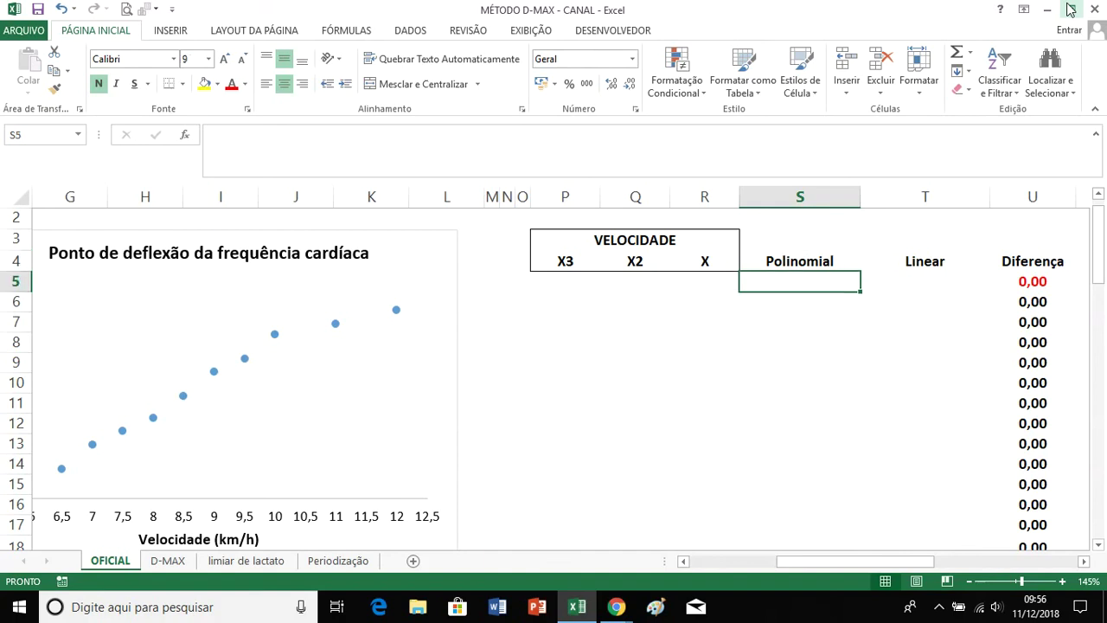
pyautogui.press('Right')
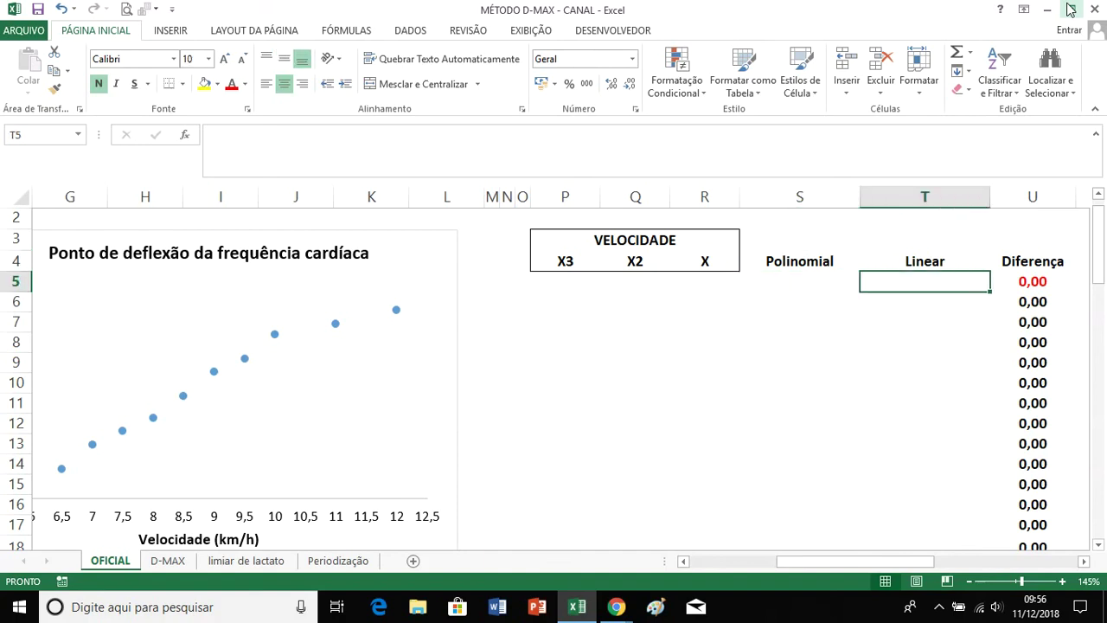
pyautogui.press('Right')
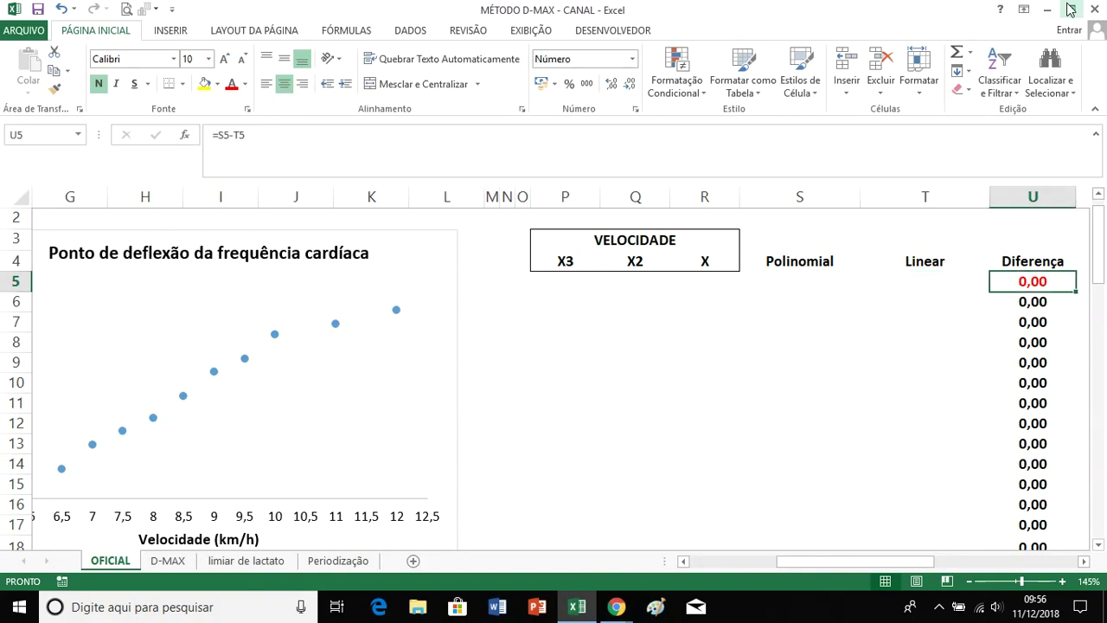
# Step: Return to the first Linear cell and switch to the D-MAX reference sheet
pyautogui.click(818, 281)
pyautogui.click(944, 281)
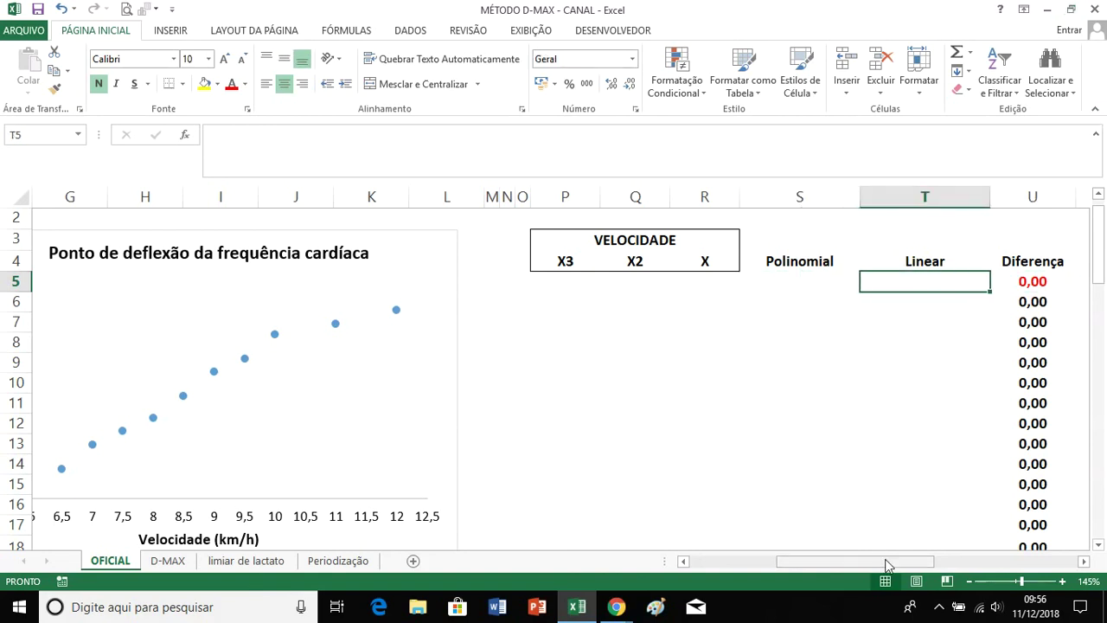
pyautogui.moveTo(887, 565); pyautogui.dragTo(827, 565)
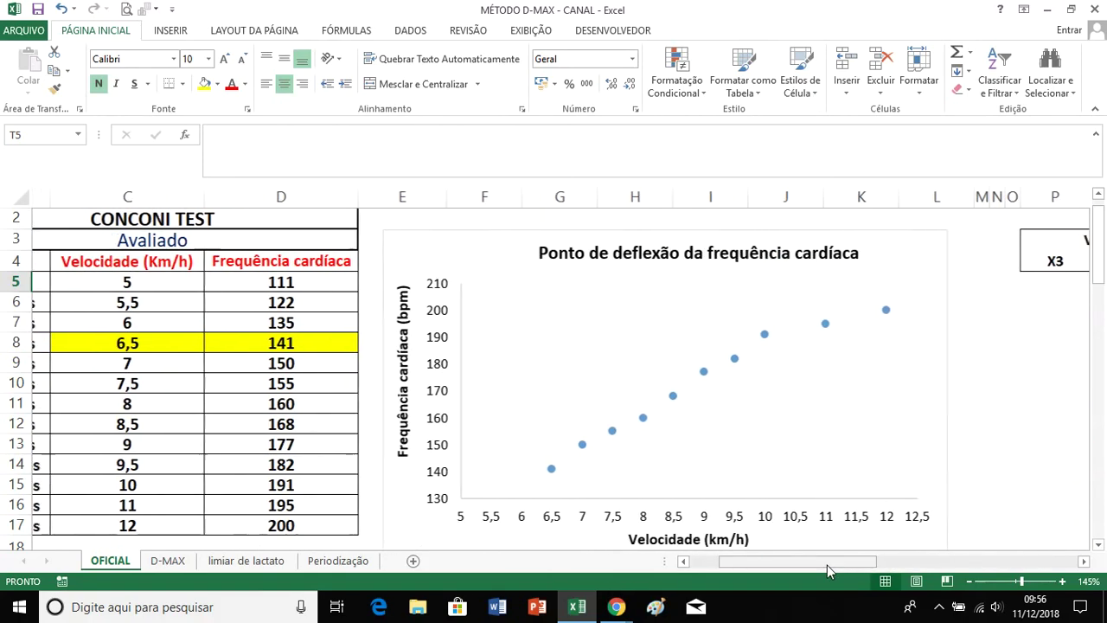
pyautogui.click(186, 562)
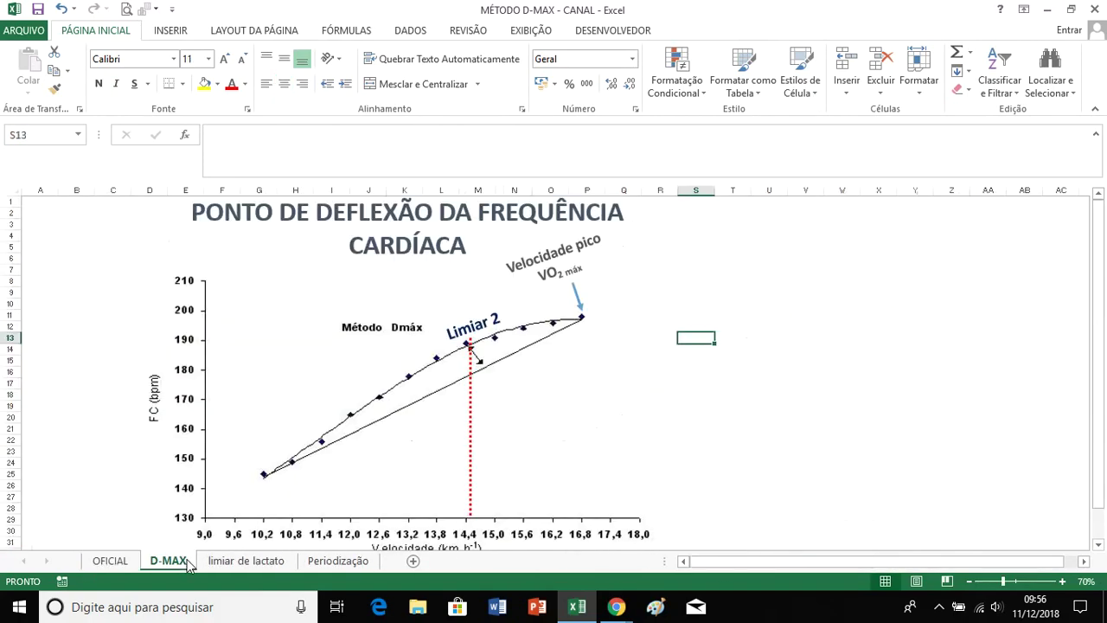
# Step: Go back to the OFICIAL sheet and check the chart's heart-rate data point values
pyautogui.click(114, 561)
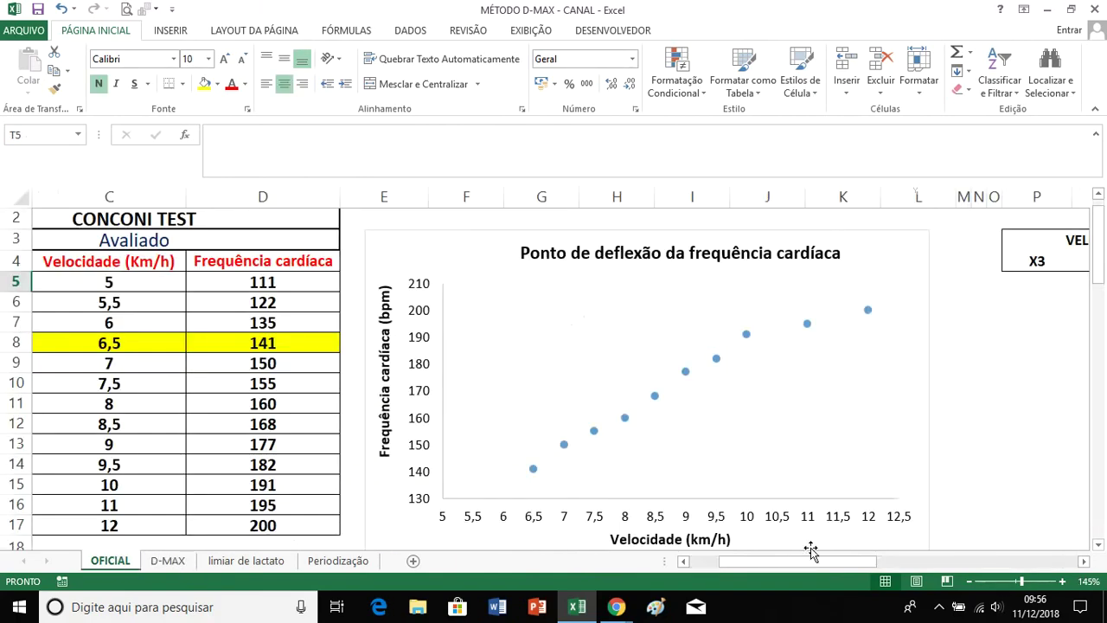
pyautogui.moveTo(807, 563); pyautogui.dragTo(835, 562)
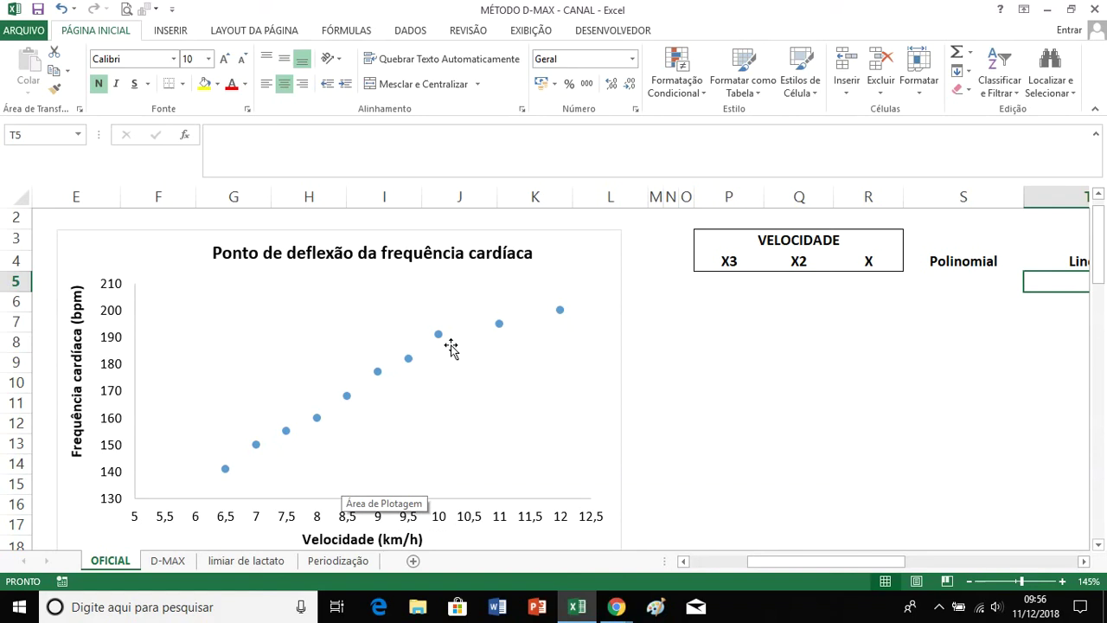
pyautogui.moveTo(441, 336)
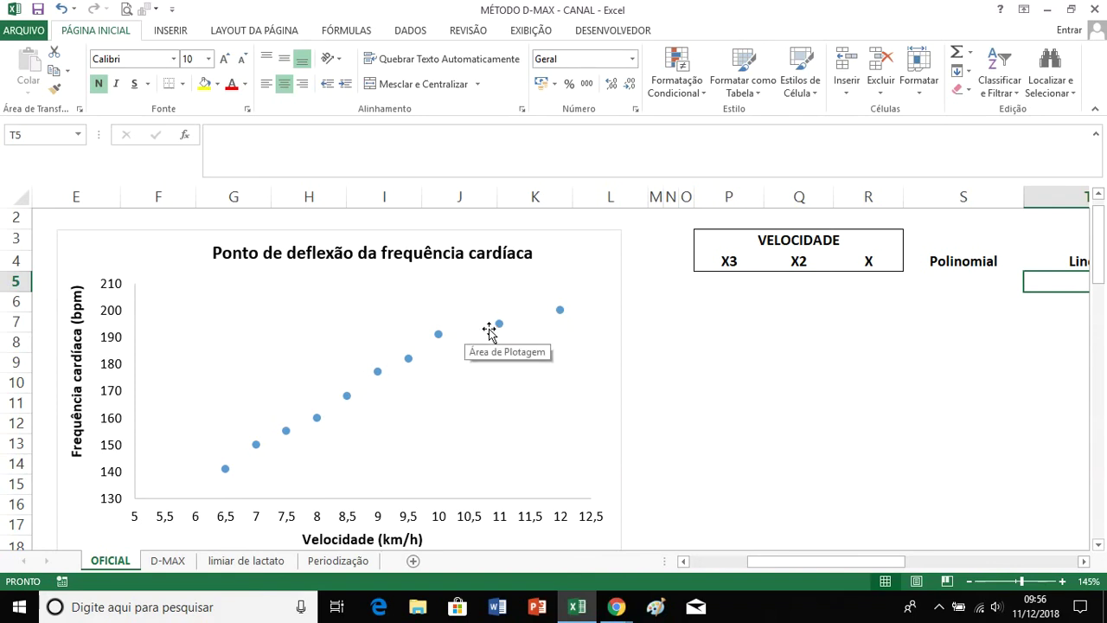
pyautogui.moveTo(496, 327)
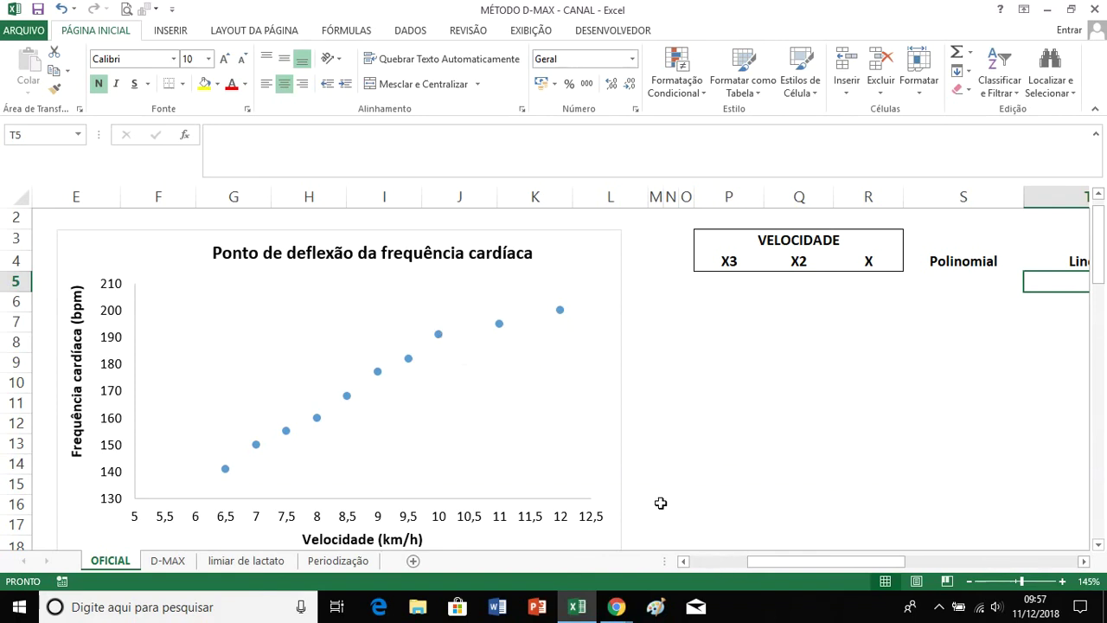
# Step: Add a trendline to the heart-rate data series of the scatter chart
pyautogui.click(687, 562)
pyautogui.click(687, 562)
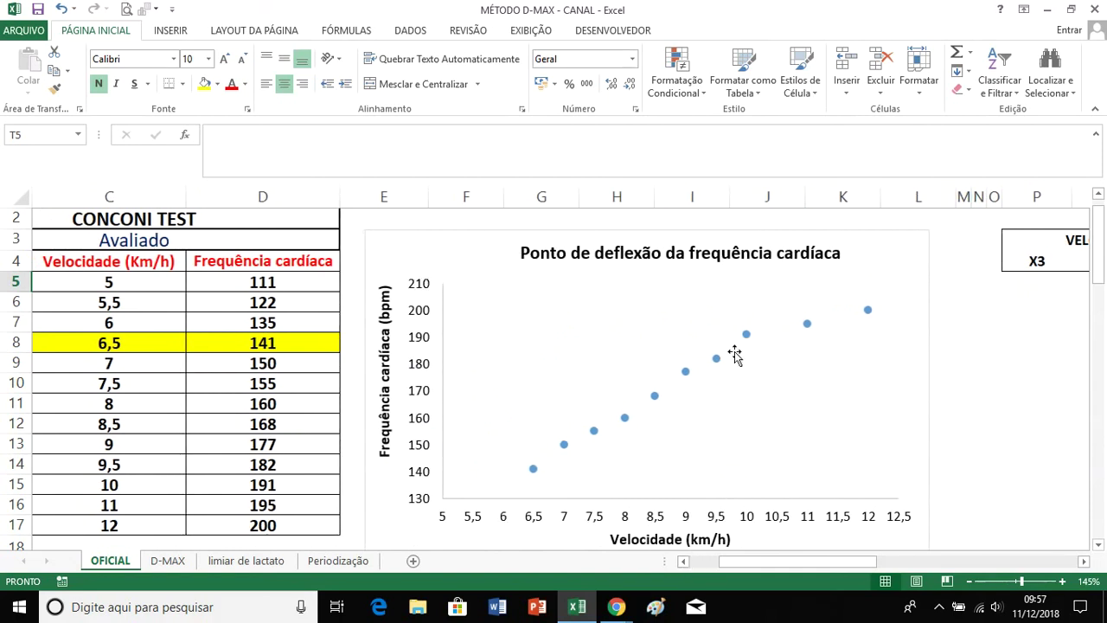
pyautogui.rightClick(685, 373)
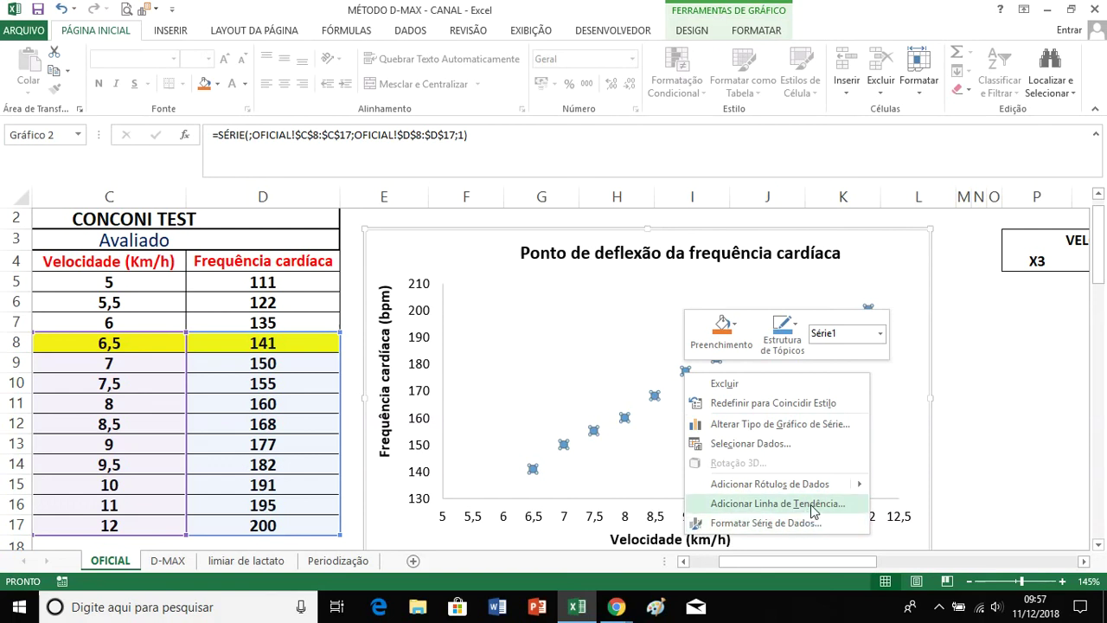
pyautogui.click(814, 506)
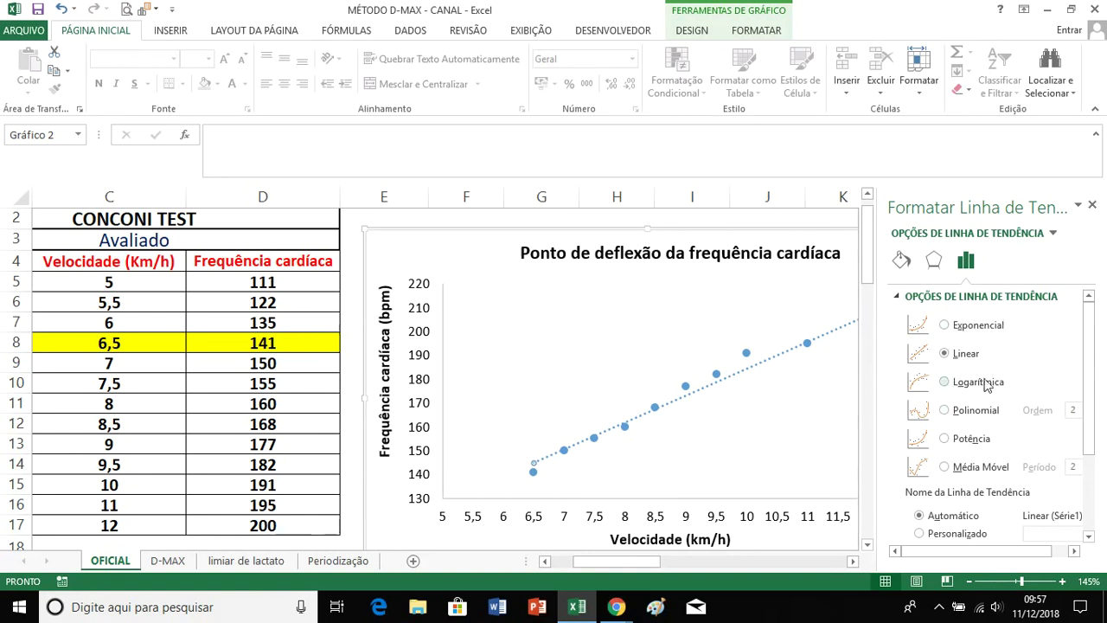
# Step: Set the trendline to polynomial order 3, showing its equation and R² (0,9943)
pyautogui.click(946, 411)
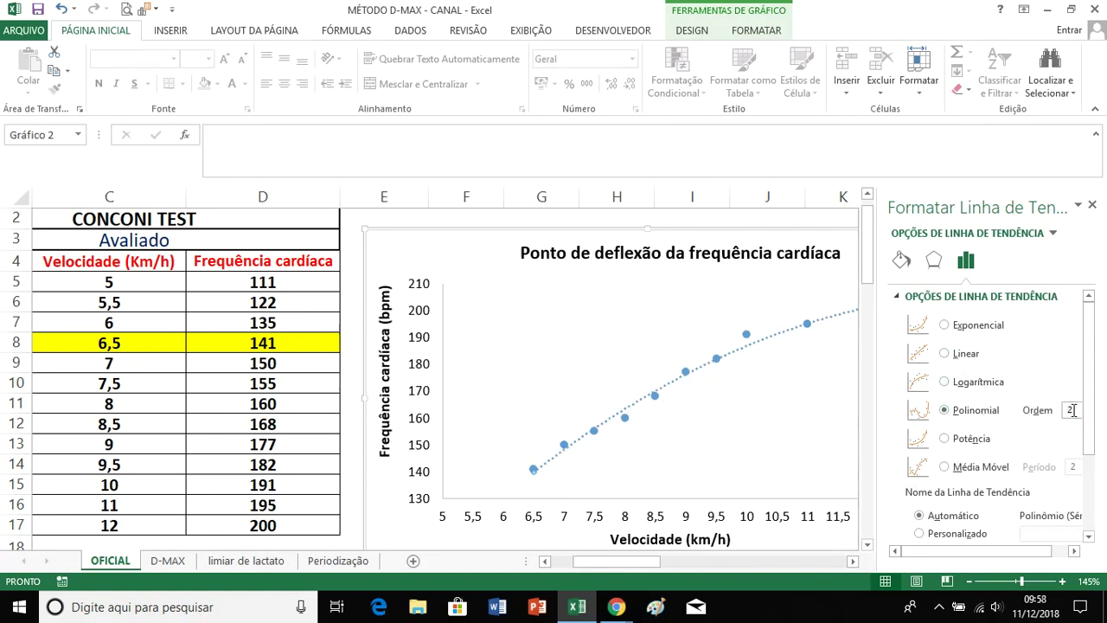
pyautogui.write('3')
pyautogui.scroll(-3, 1065, 417)
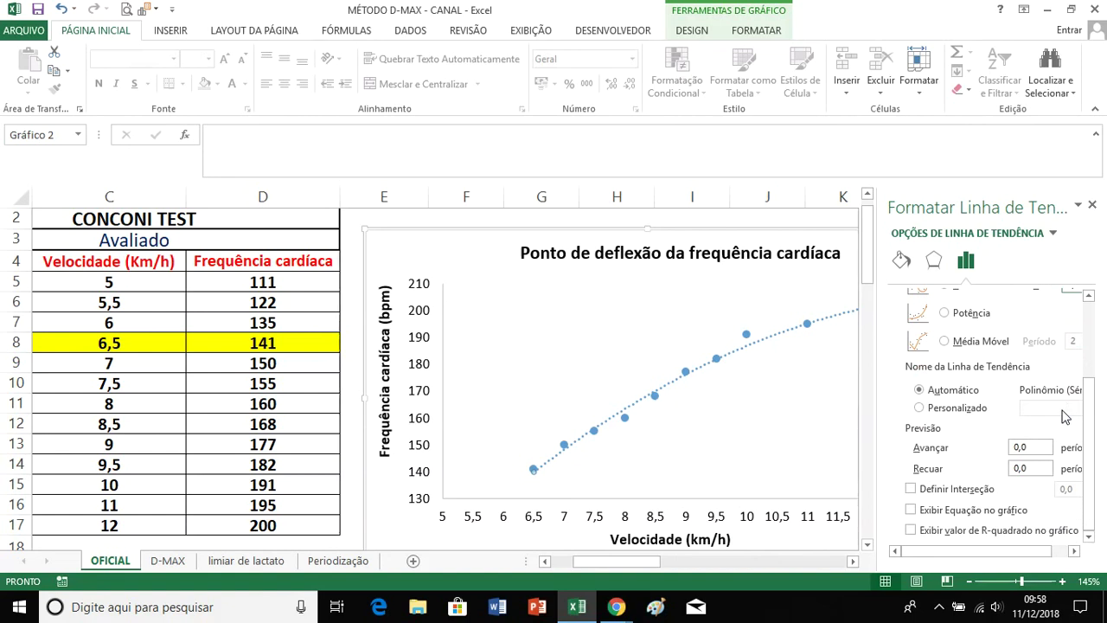
pyautogui.click(931, 517)
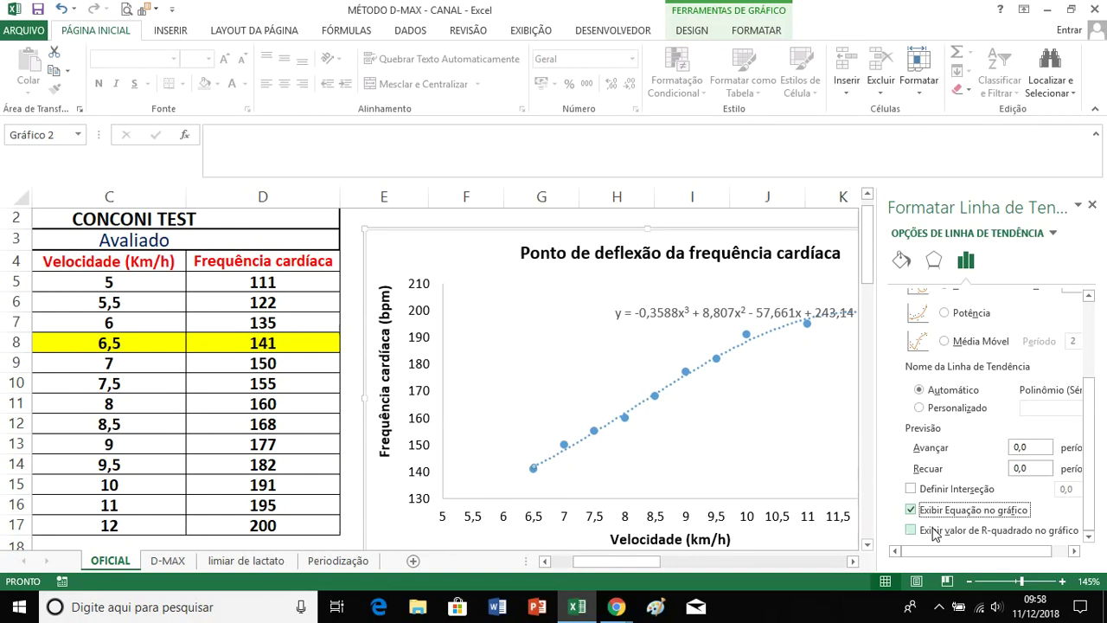
pyautogui.click(935, 530)
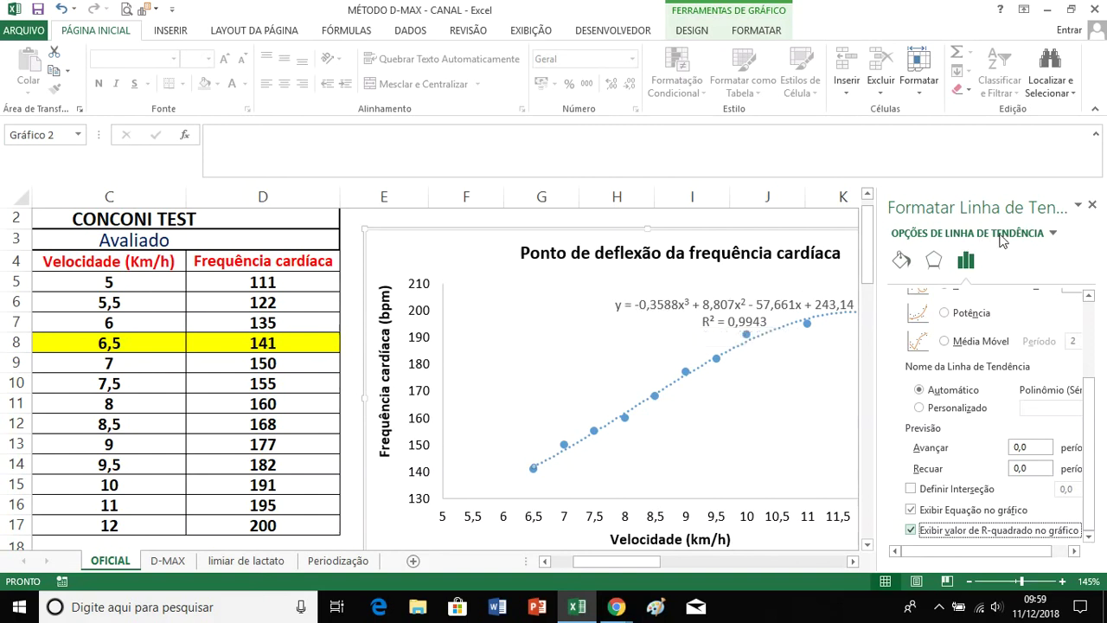
# Step: Close the trendline pane and move the equation and R² label below the curve
pyautogui.click(1092, 208)
pyautogui.moveTo(872, 564); pyautogui.dragTo(914, 564)
pyautogui.moveTo(360, 296); pyautogui.dragTo(429, 381)
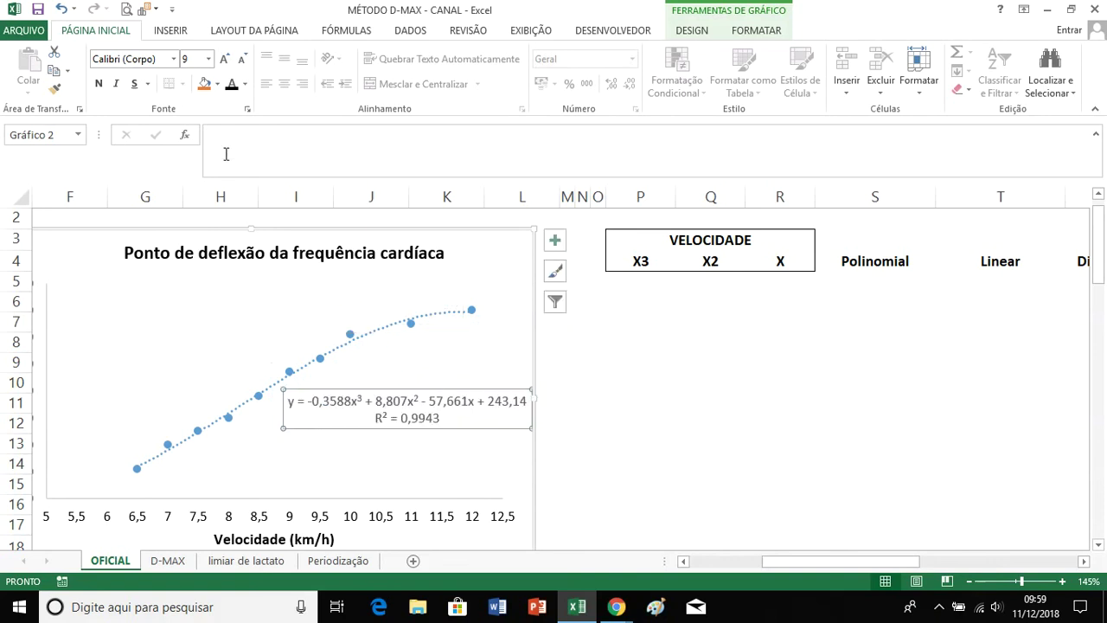
# Step: Make the trendline equation and R² label bold and black
pyautogui.click(101, 84)
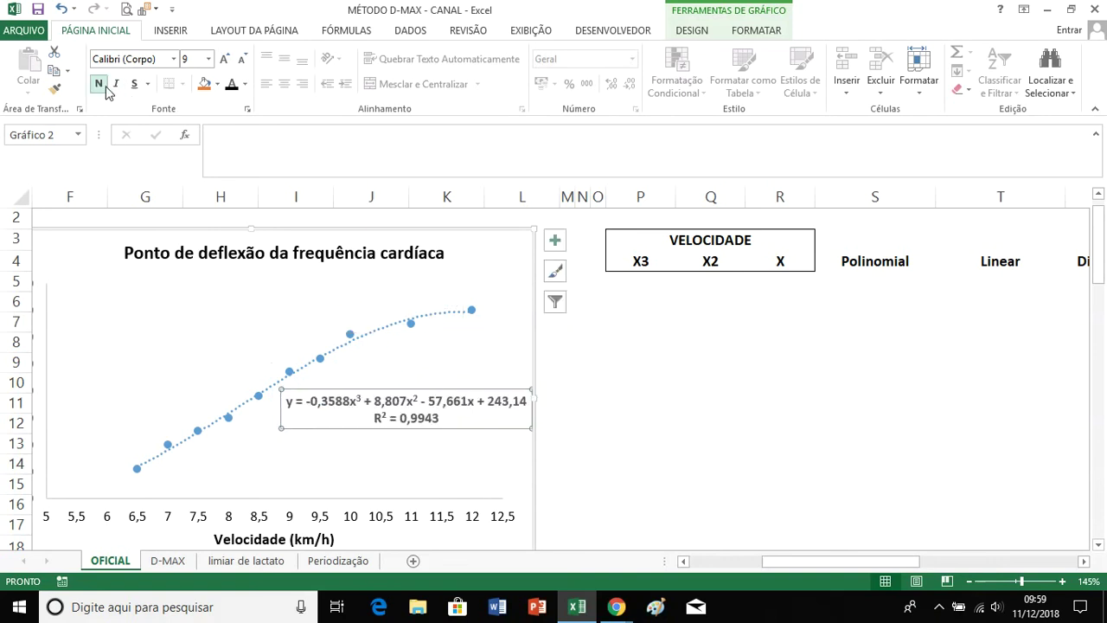
pyautogui.click(232, 84)
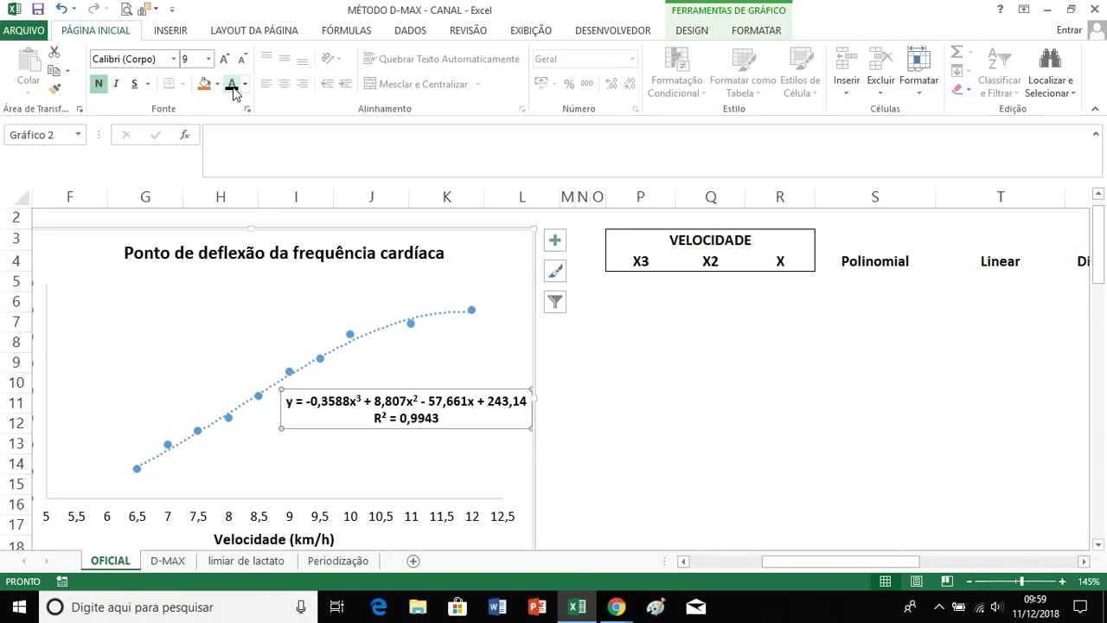
pyautogui.click(724, 561)
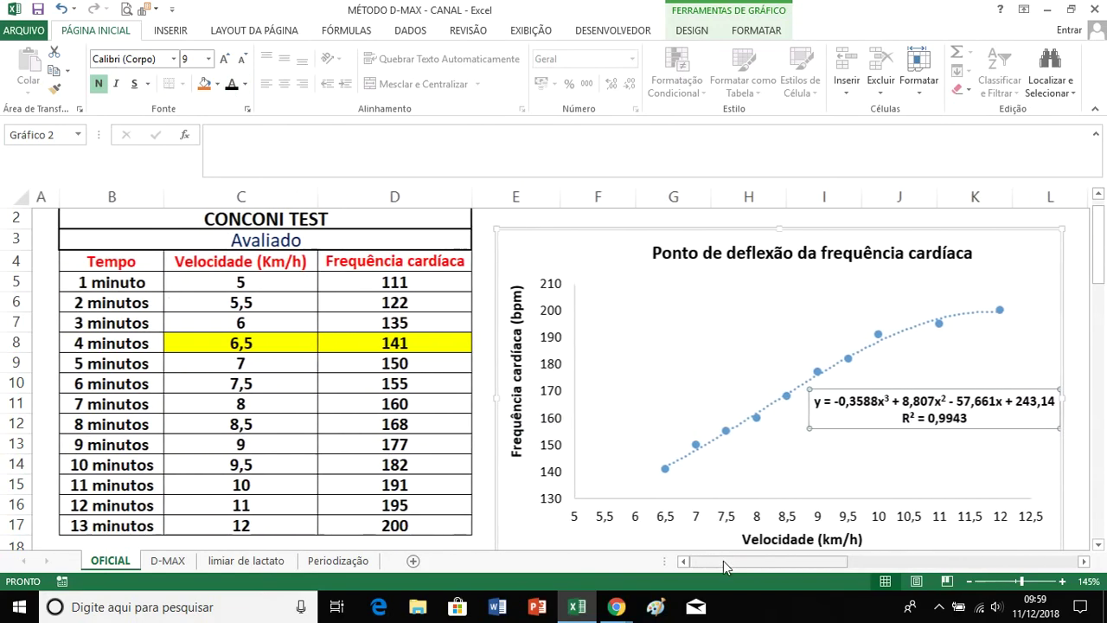
pyautogui.moveTo(246, 341); pyautogui.dragTo(338, 343)
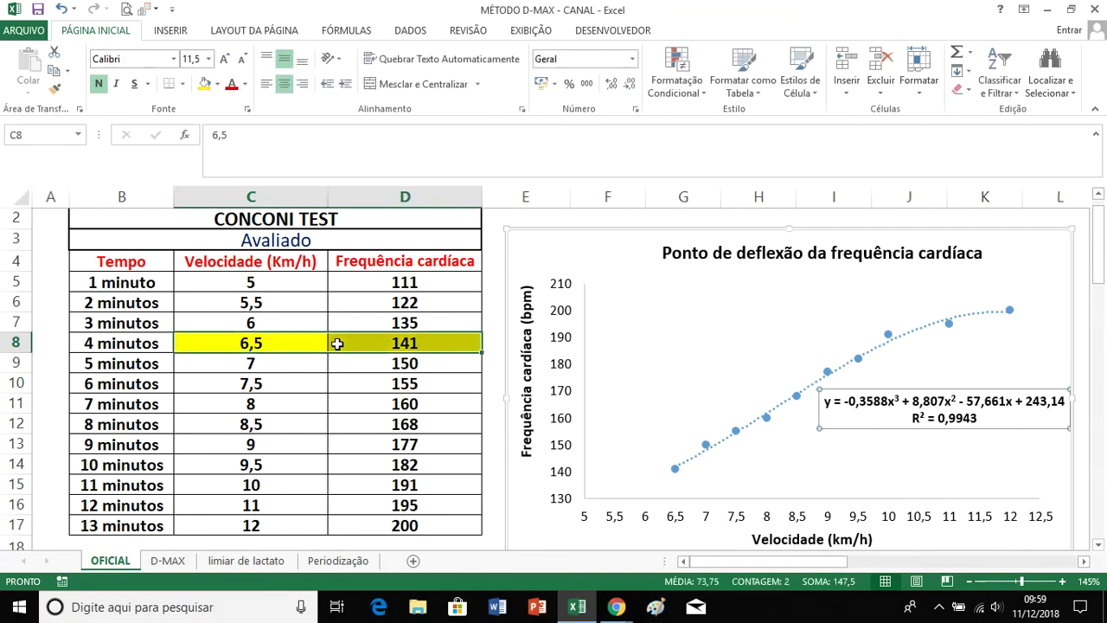
pyautogui.moveTo(720, 561); pyautogui.dragTo(777, 562)
pyautogui.click(573, 419)
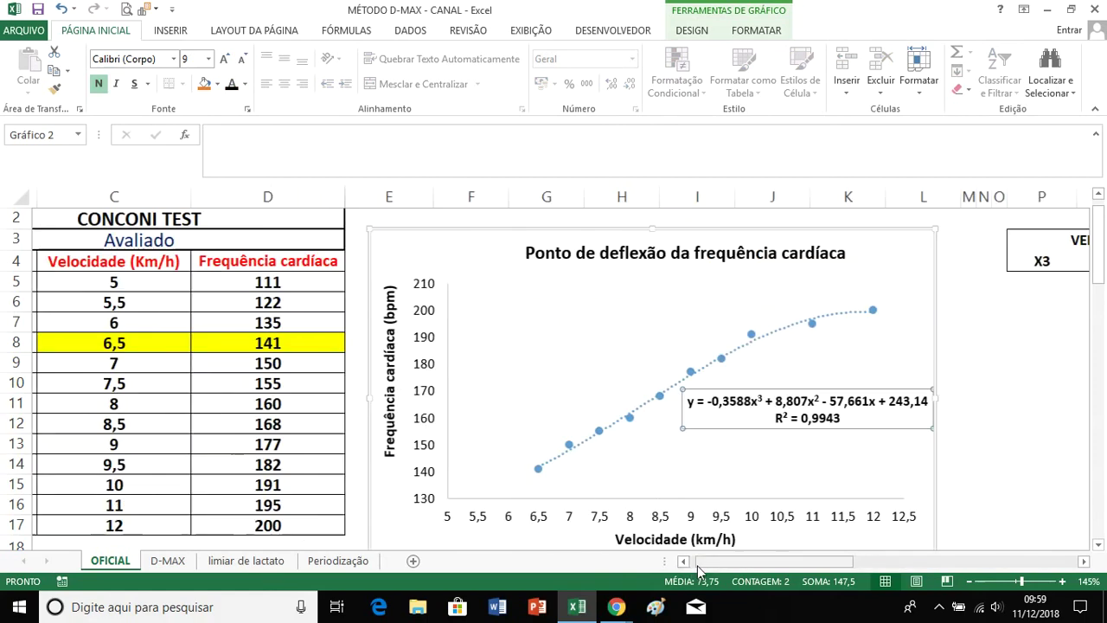
pyautogui.hscroll(-4, 279, 421)
pyautogui.moveTo(776, 564); pyautogui.dragTo(883, 560)
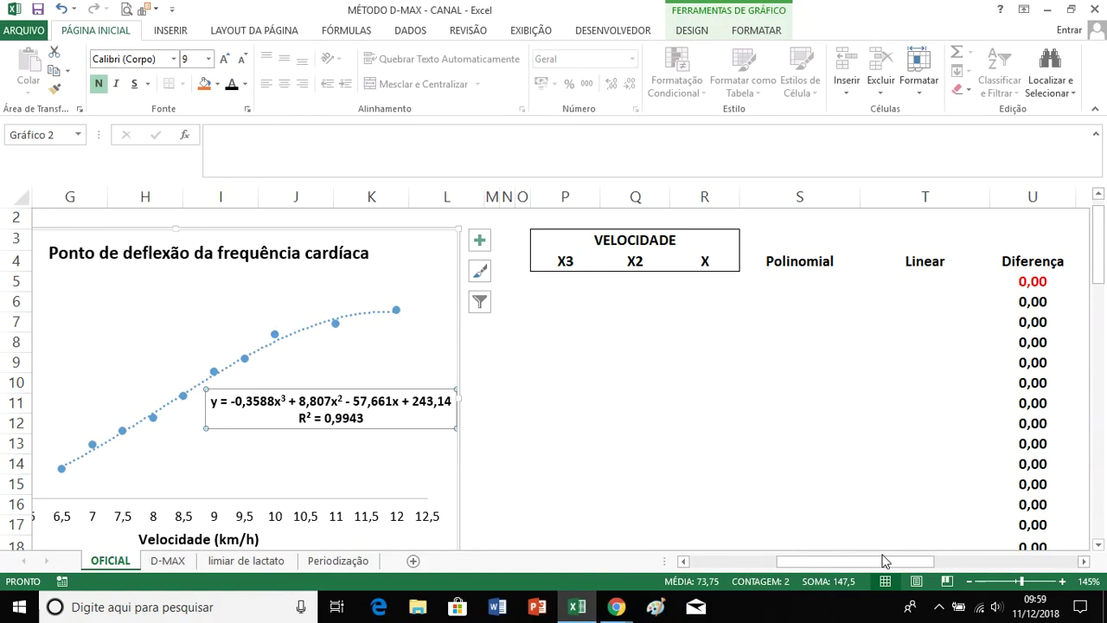
pyautogui.click(706, 283)
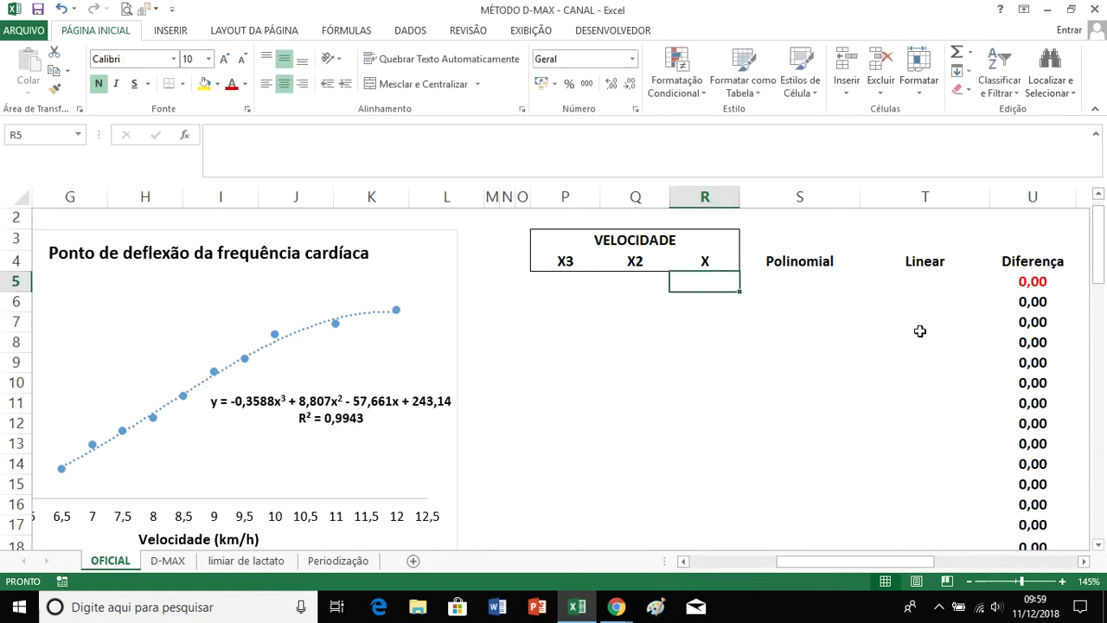
pyautogui.click(629, 283)
pyautogui.click(587, 283)
pyautogui.click(685, 281)
pyautogui.click(727, 560)
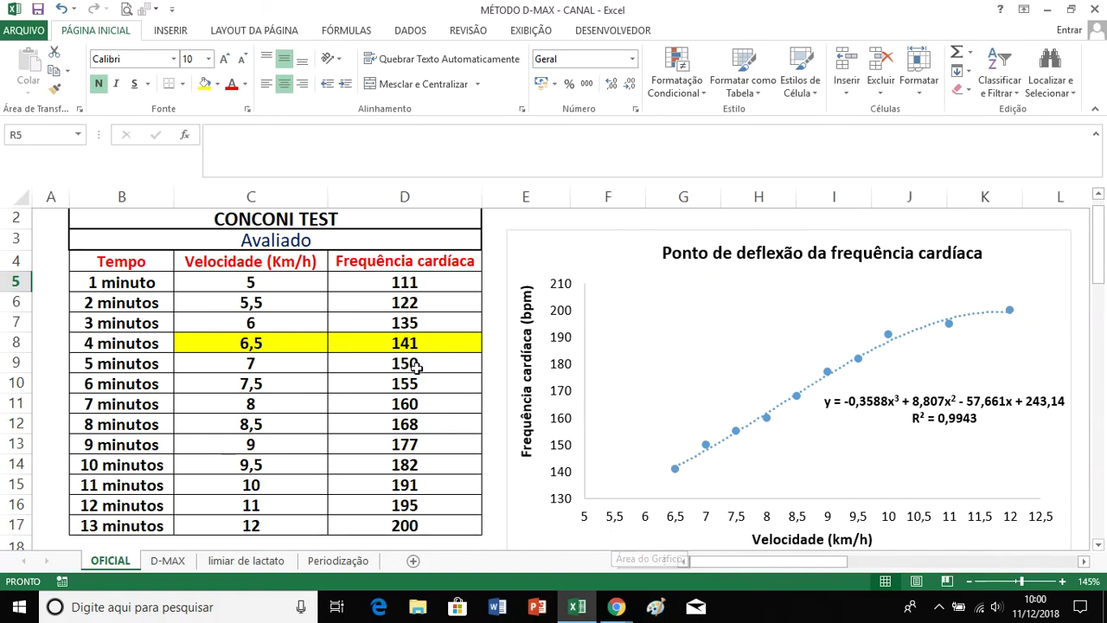
pyautogui.click(305, 342)
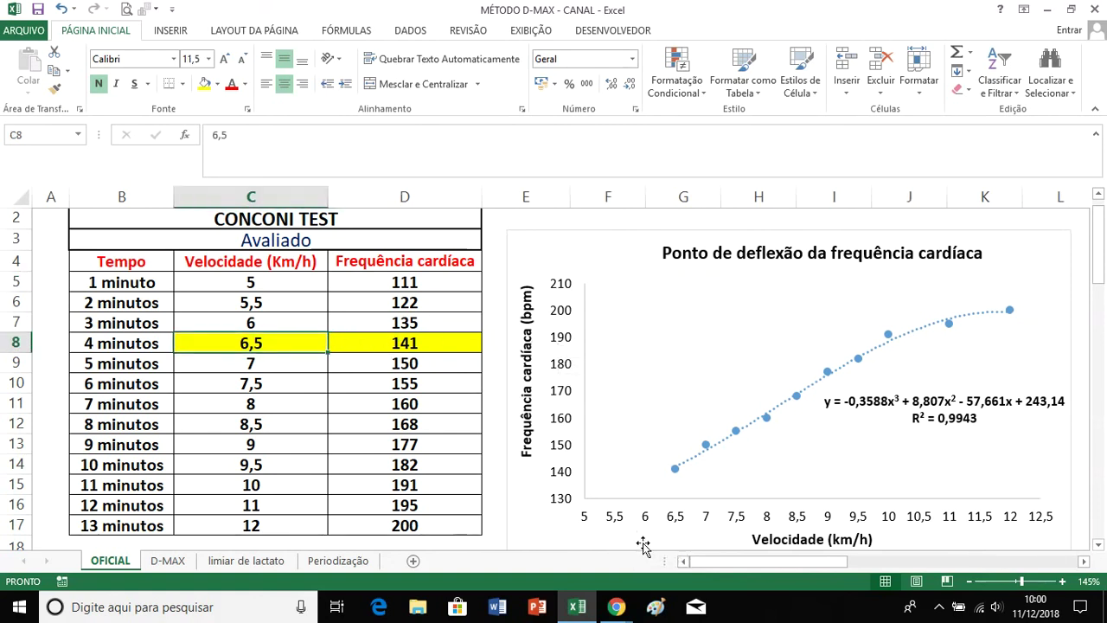
pyautogui.click(874, 564)
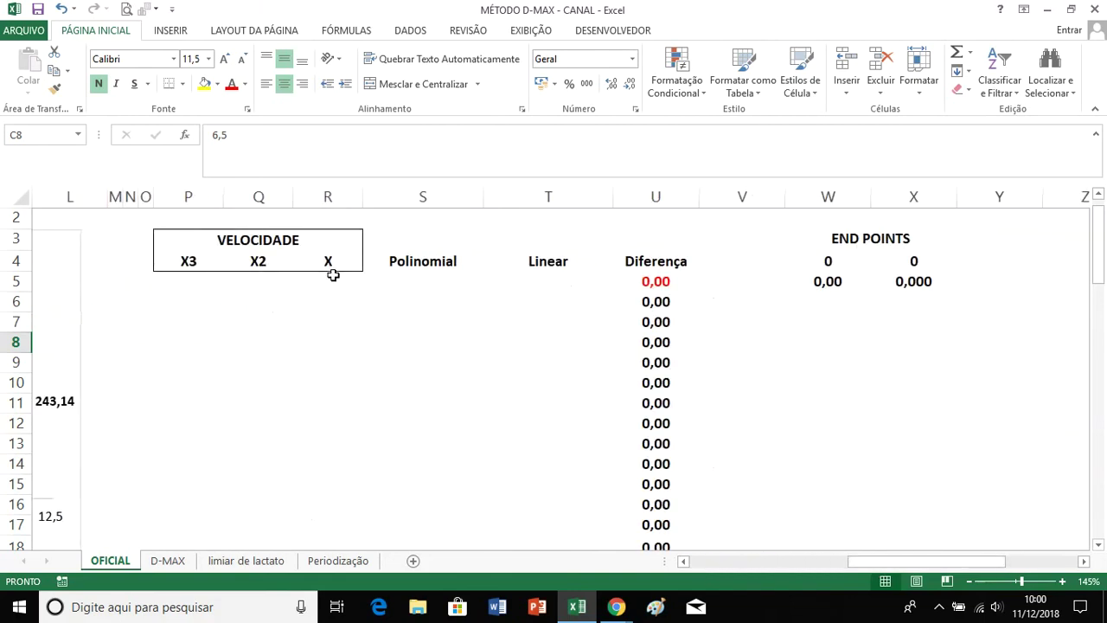
# Step: Enter 6,5 as the first X value in R5
pyautogui.click(333, 279)
pyautogui.write('6,5')
pyautogui.press('Return')
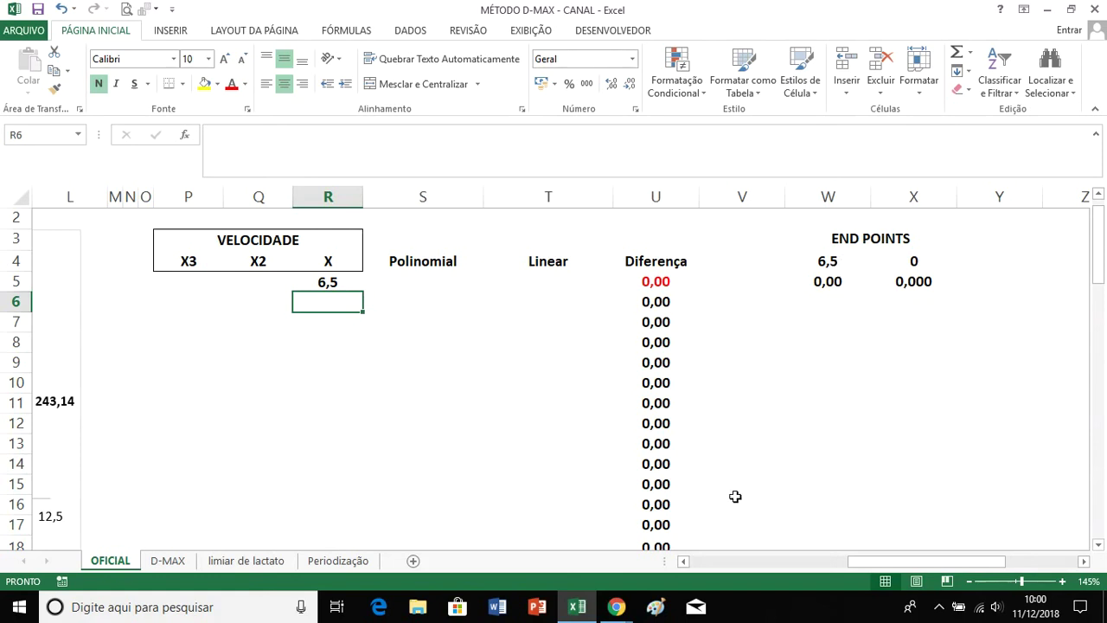
# Step: Link the END POINTS start cell W4 to R5 so it reads 6,5
pyautogui.click(828, 264)
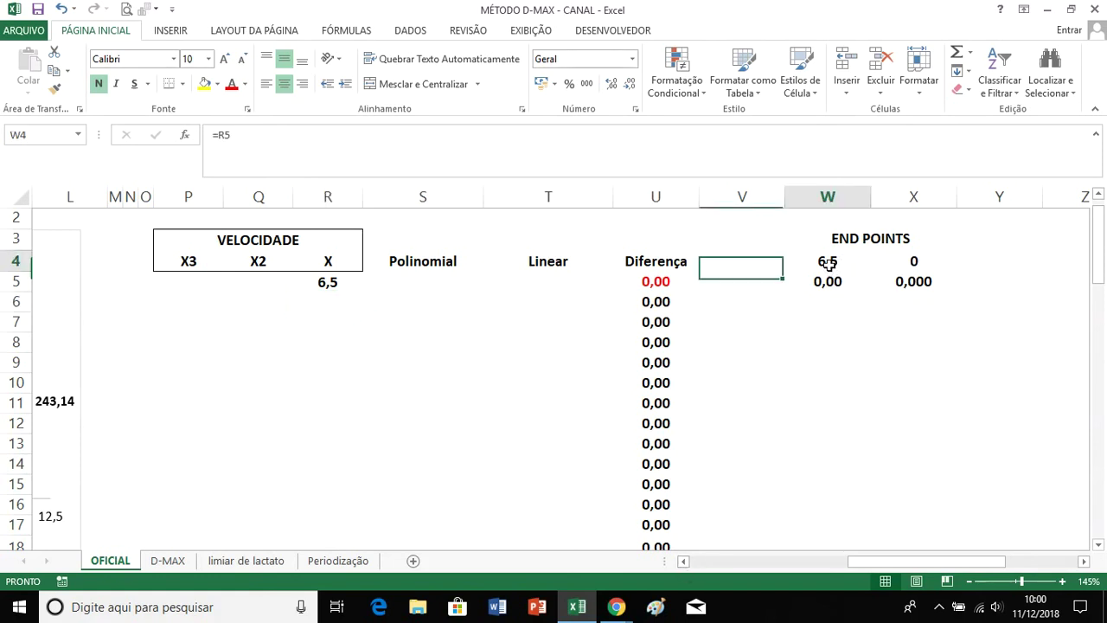
pyautogui.click(443, 138)
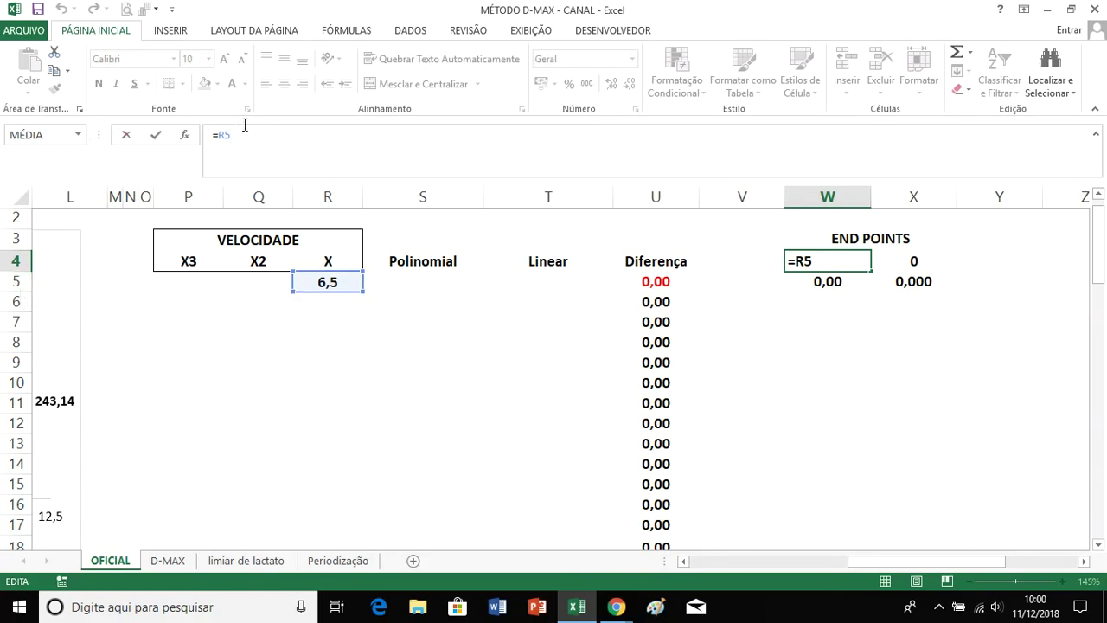
pyautogui.press('Return')
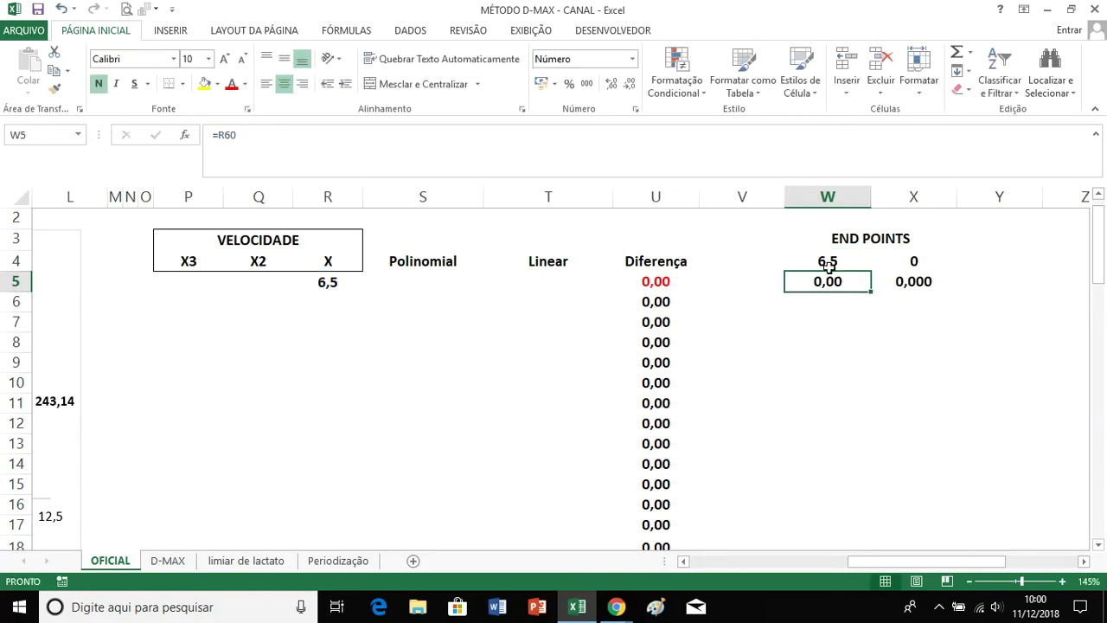
pyautogui.click(684, 562)
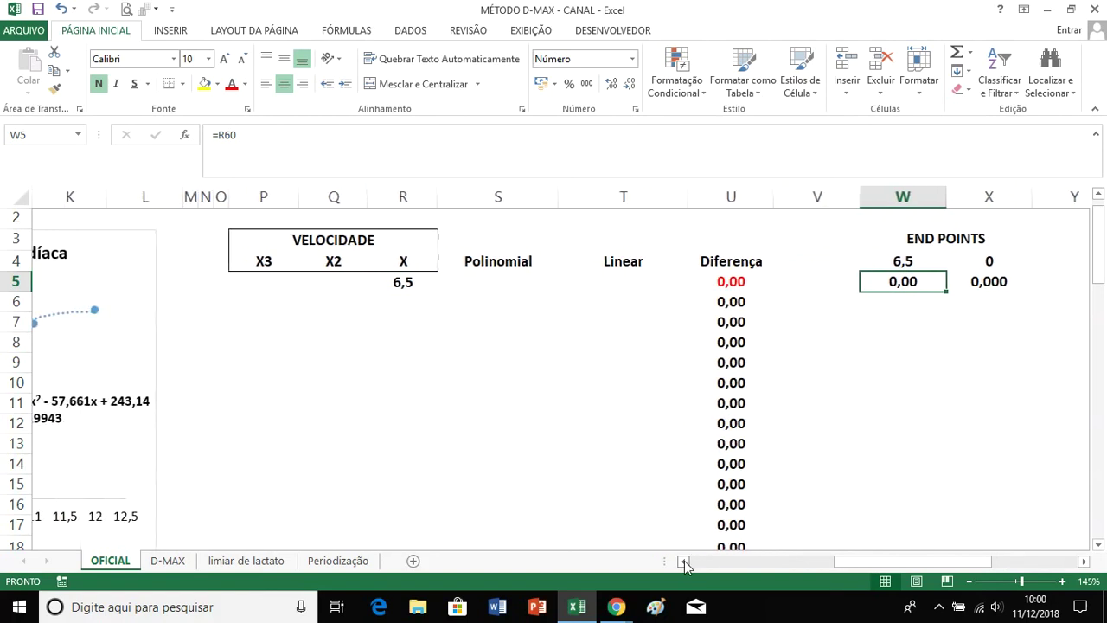
pyautogui.click(685, 562)
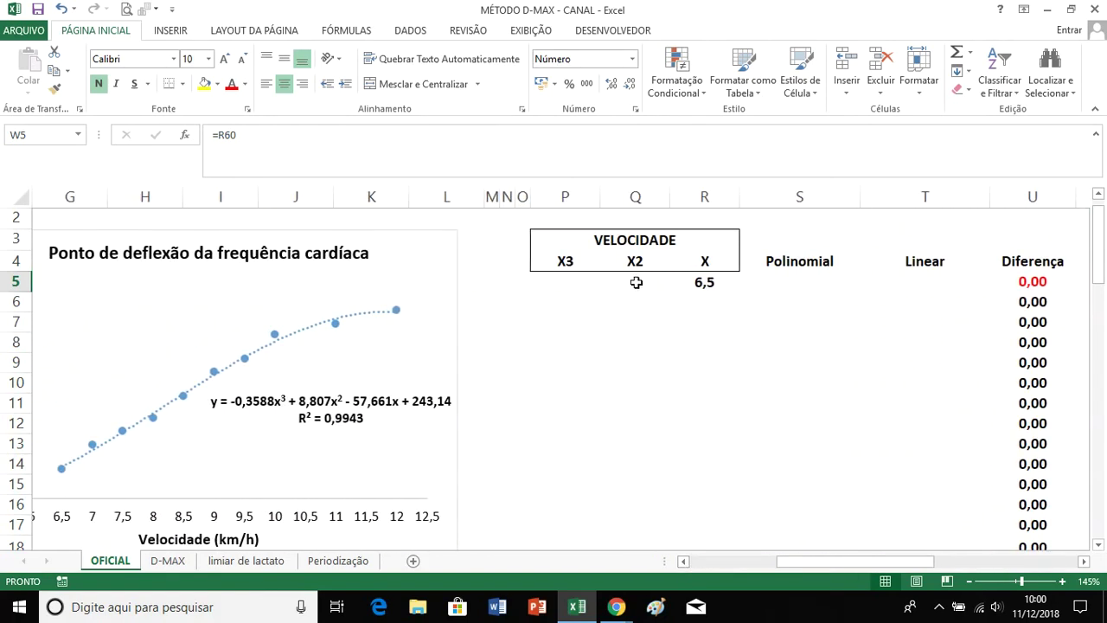
pyautogui.click(637, 283)
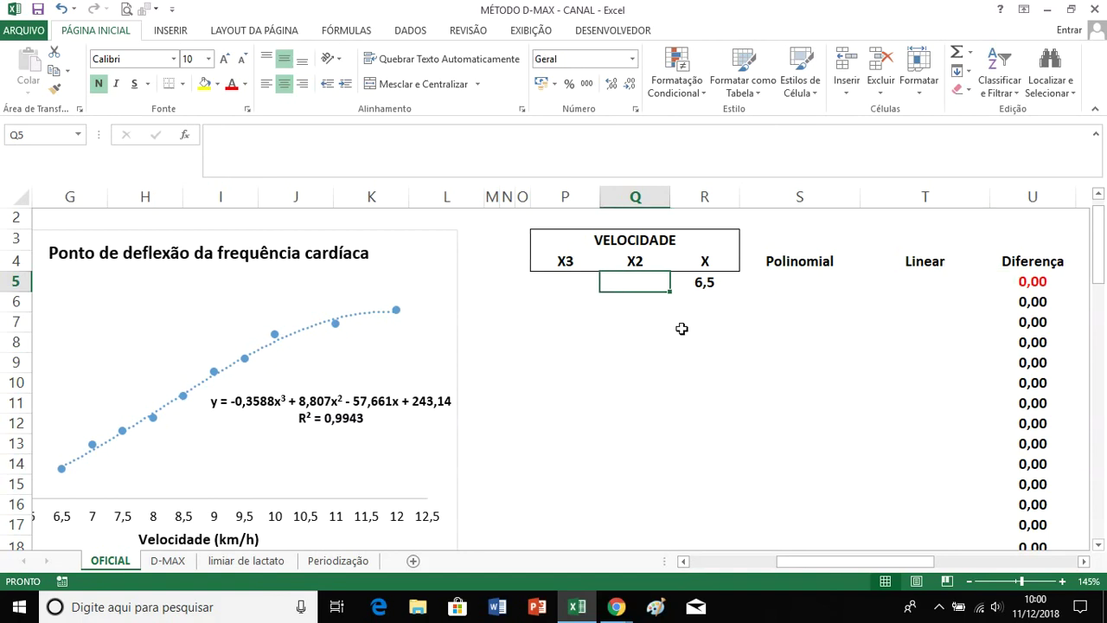
# Step: Enter =R5*R5 in the row-5 X2 cell to get 42,25
pyautogui.write('=')
pyautogui.click(705, 281)
pyautogui.write('*')
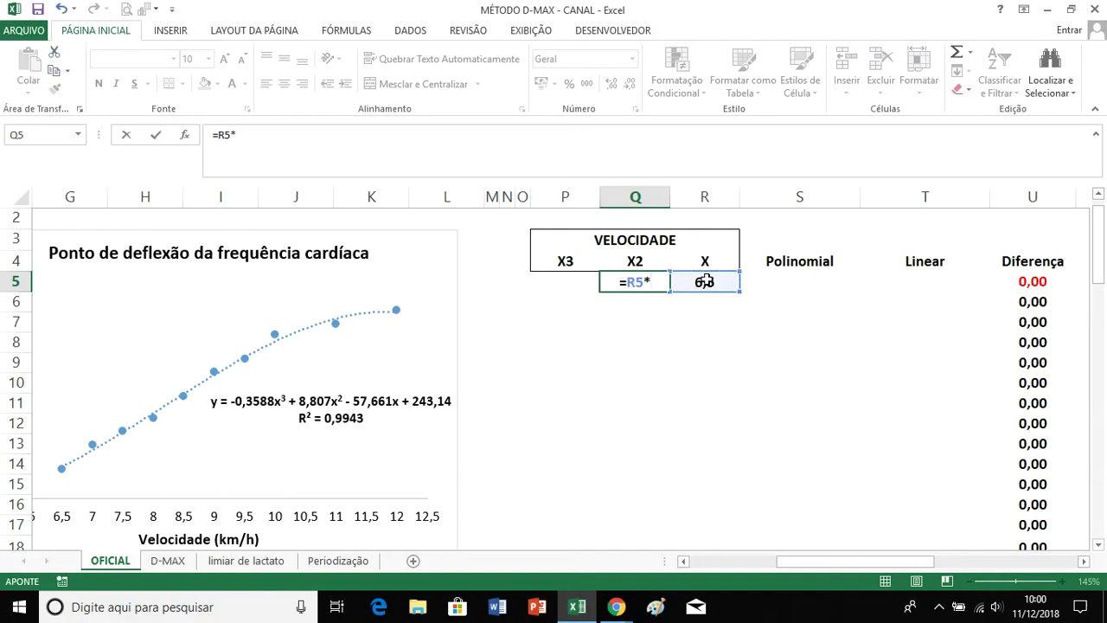
pyautogui.click(706, 281)
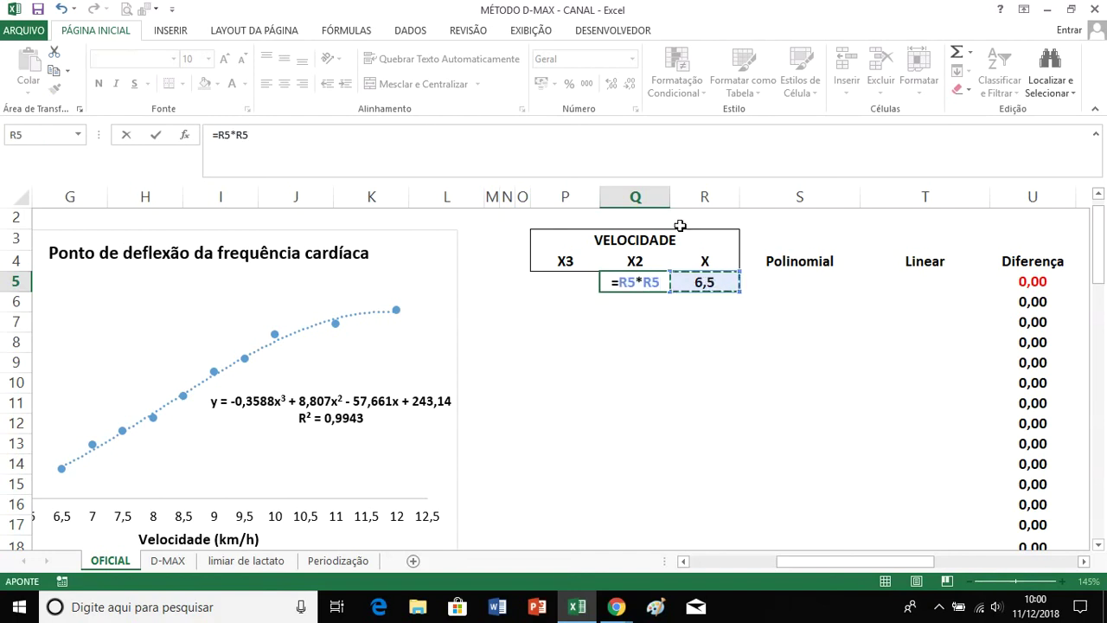
pyautogui.press('Return')
# Step: Enter =R5*R5*R5 in the row-5 X3 cell to get 274,625
pyautogui.click(560, 277)
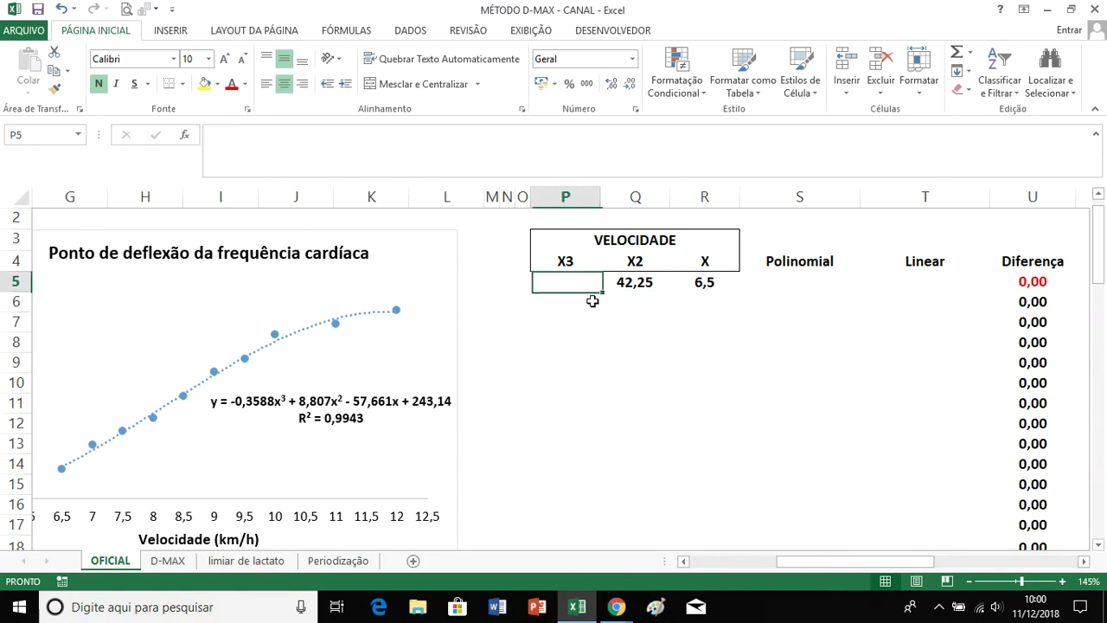
pyautogui.write('=')
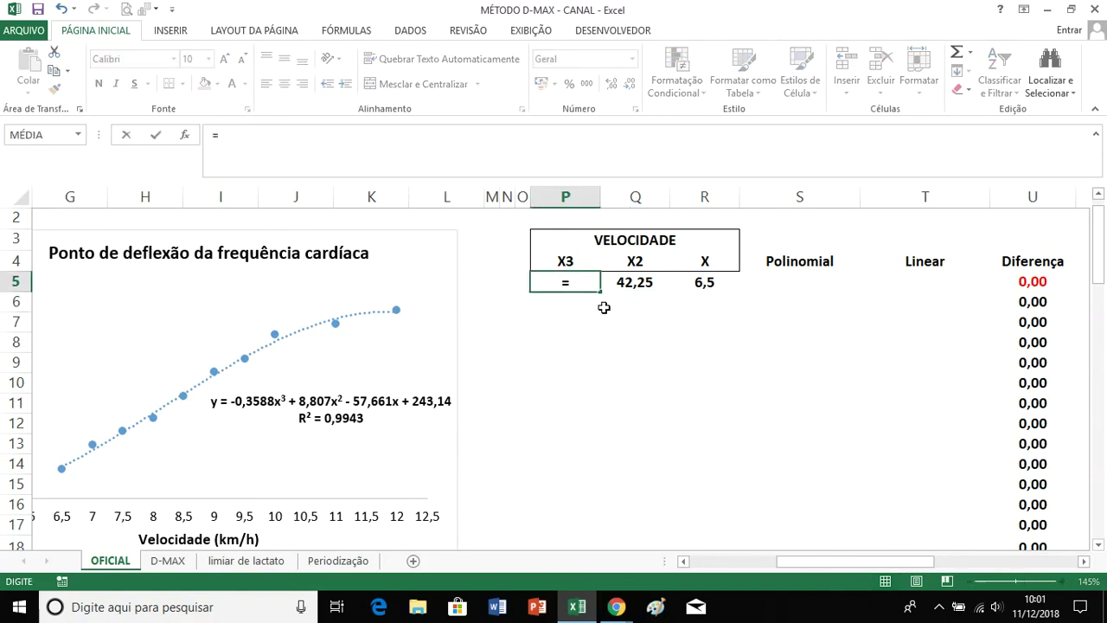
pyautogui.click(703, 283)
pyautogui.write('*')
pyautogui.click(703, 282)
pyautogui.write('*')
pyautogui.click(704, 282)
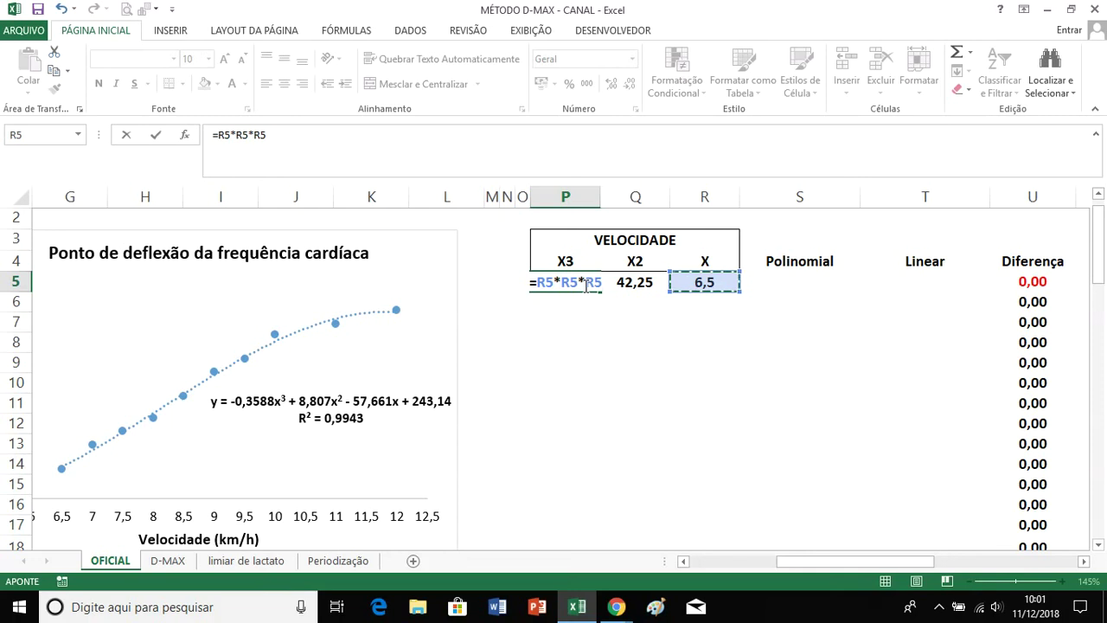
pyautogui.hotkey('ctrl', 'Return')
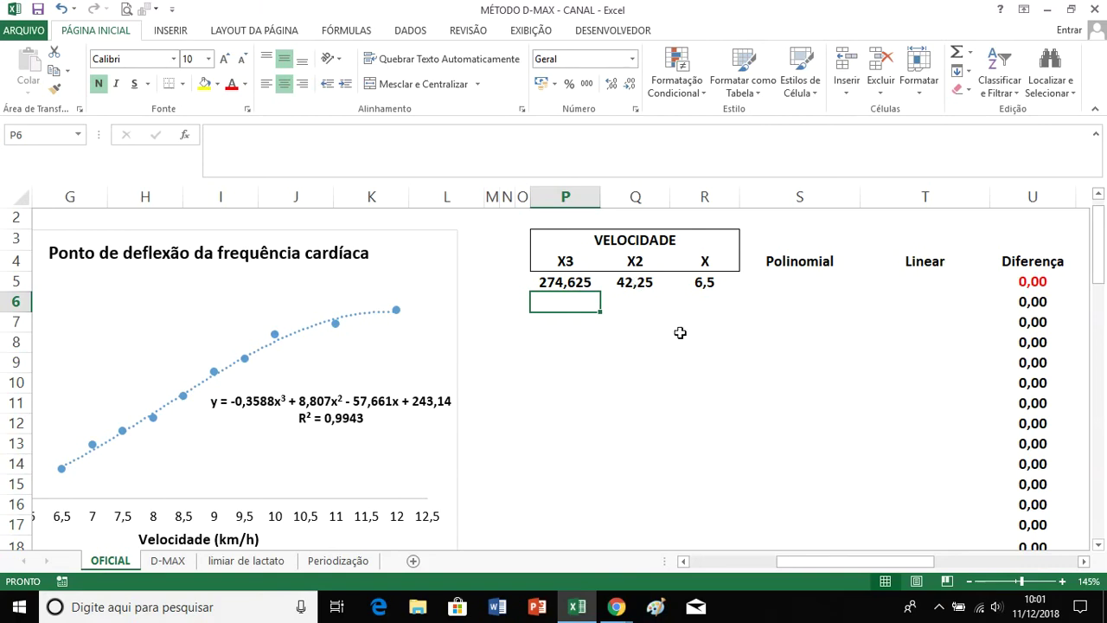
pyautogui.click(721, 562)
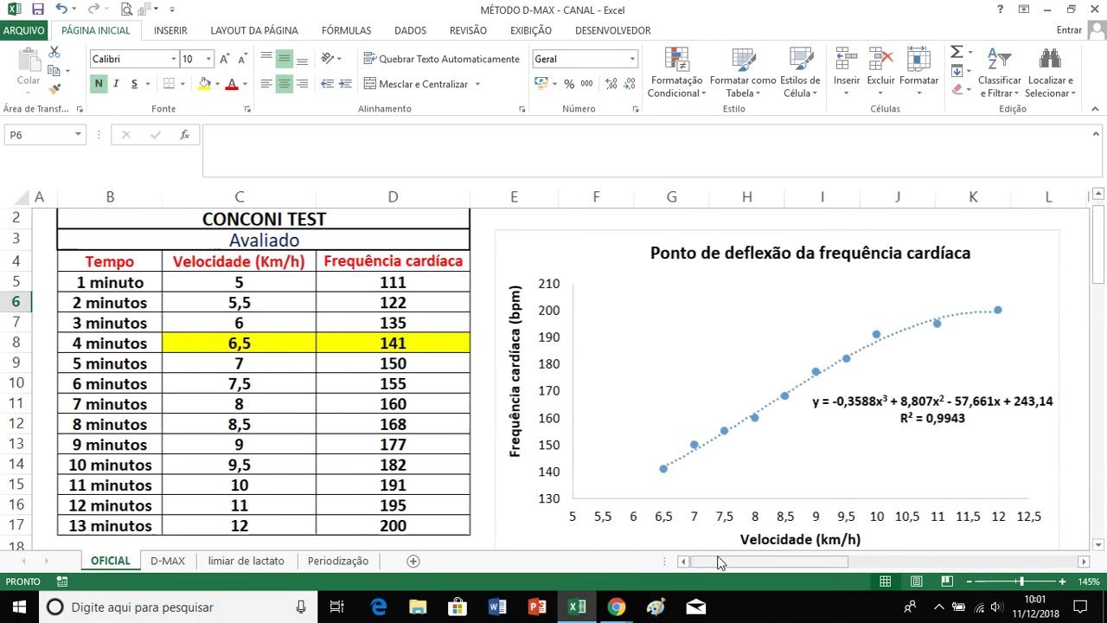
# Step: After checking the last test speed of 12, enter 6,6 and 6,7 in R6 and R7
pyautogui.click(291, 523)
pyautogui.moveTo(814, 561); pyautogui.dragTo(891, 561)
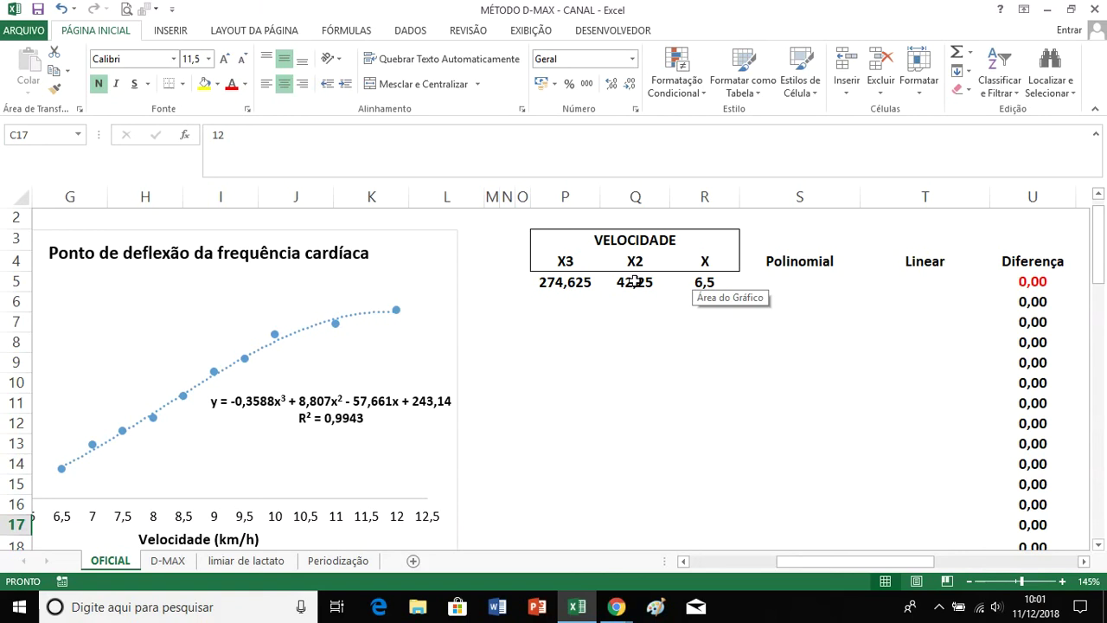
pyautogui.click(712, 300)
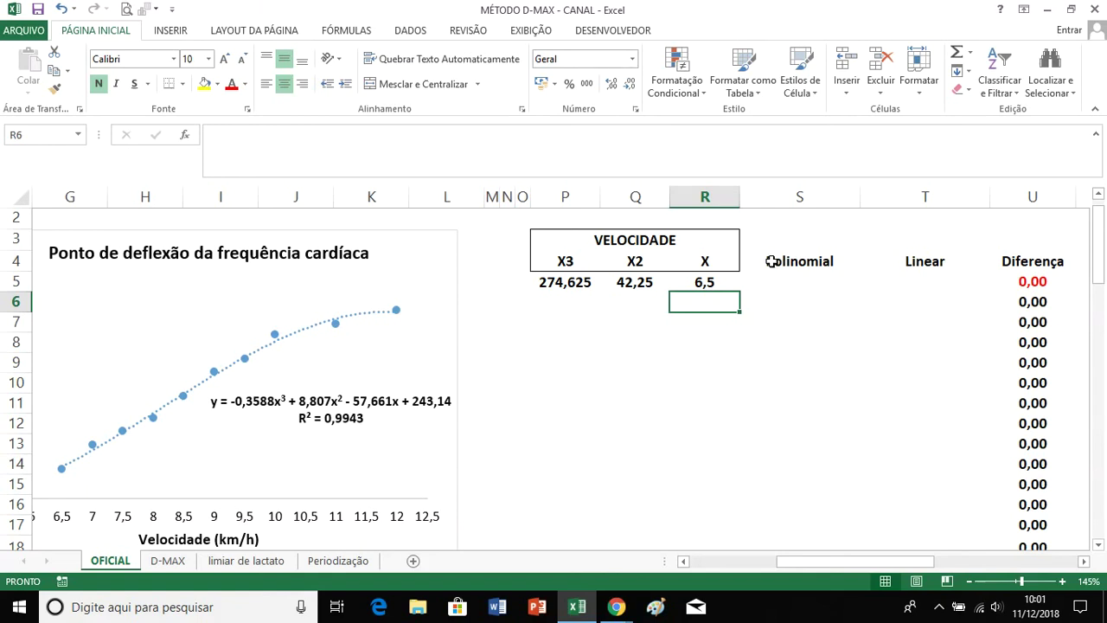
pyautogui.click(712, 561)
pyautogui.moveTo(769, 562); pyautogui.dragTo(787, 567)
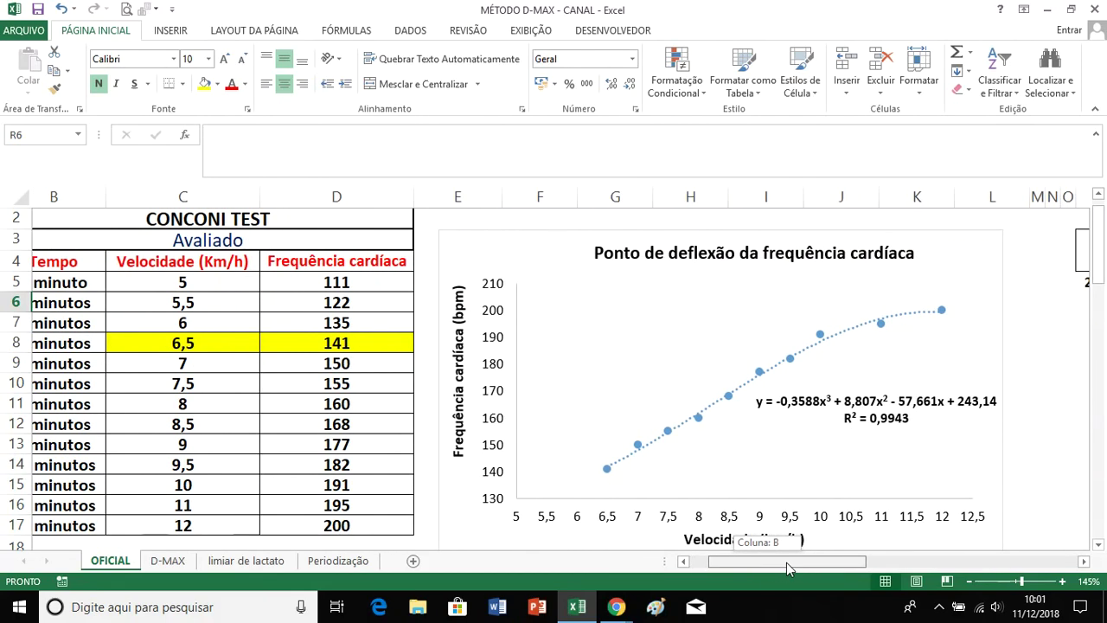
pyautogui.moveTo(787, 563); pyautogui.dragTo(840, 563)
pyautogui.write('6,6')
pyautogui.press('Return')
pyautogui.write('6,7')
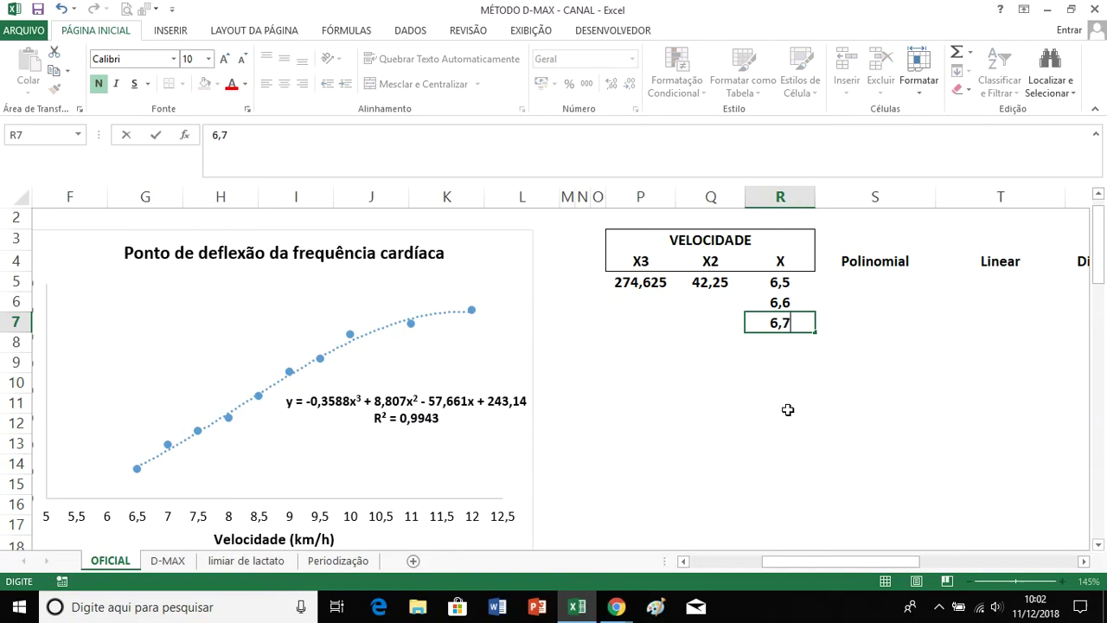
pyautogui.press('Return')
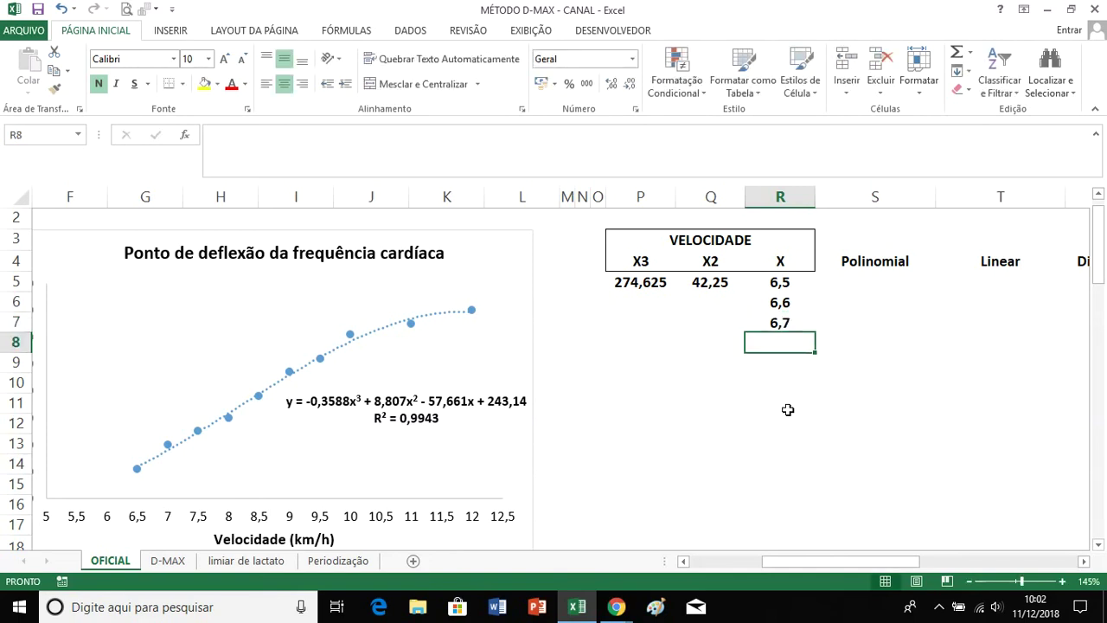
# Step: Select R5:R7 and fill the 0,1-step speed series down to 12 in row 60
pyautogui.moveTo(795, 277); pyautogui.dragTo(792, 322)
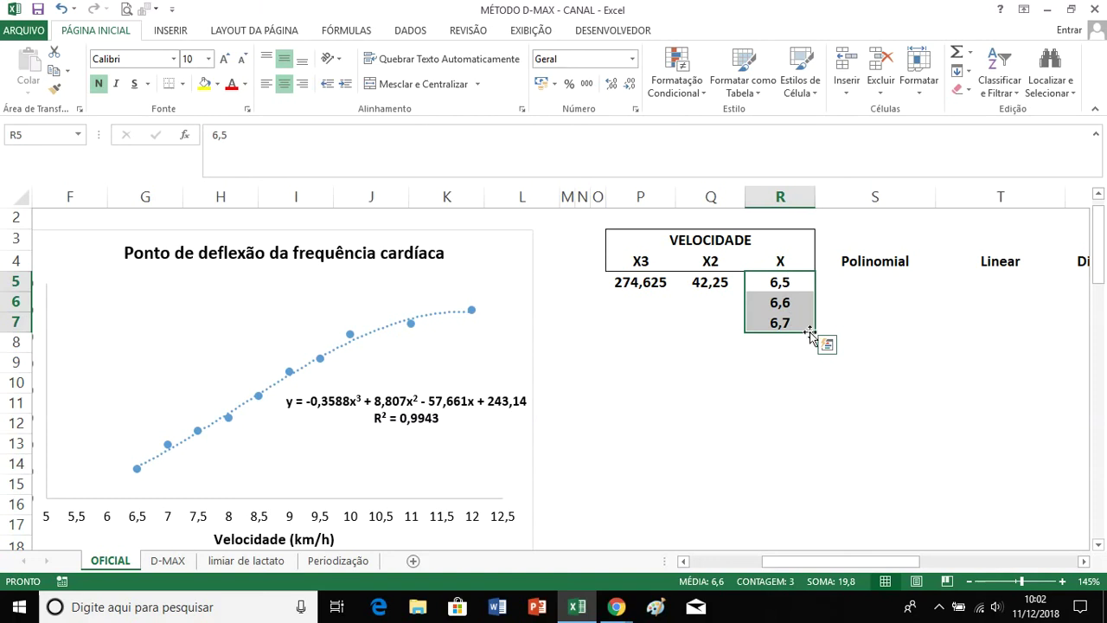
pyautogui.moveTo(815, 334); pyautogui.dragTo(814, 552)
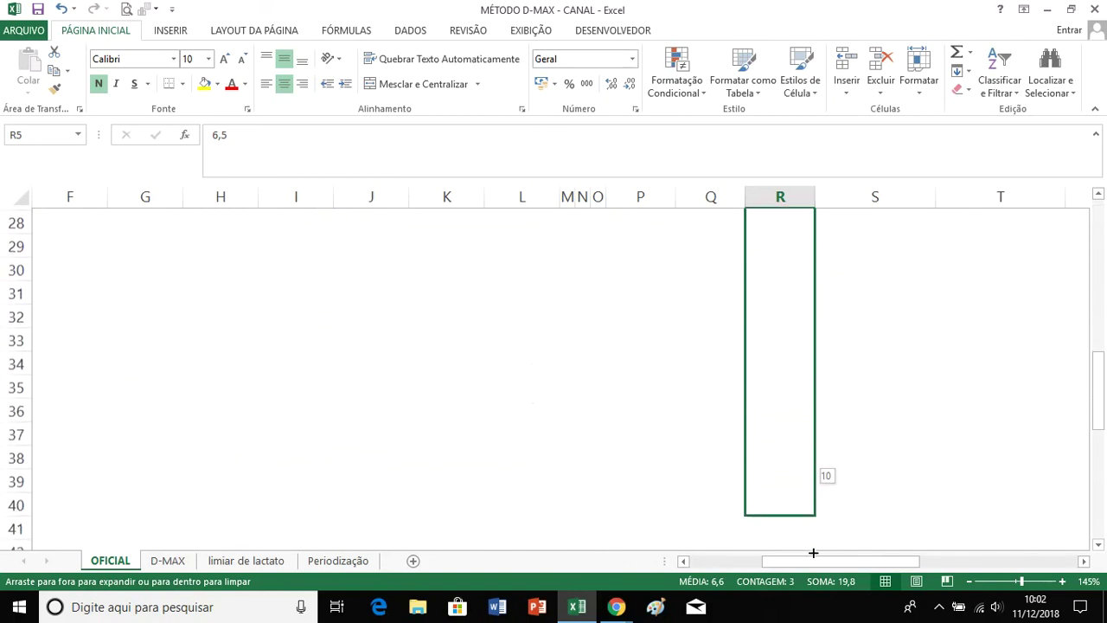
pyautogui.moveTo(813, 552); pyautogui.dragTo(813, 534)
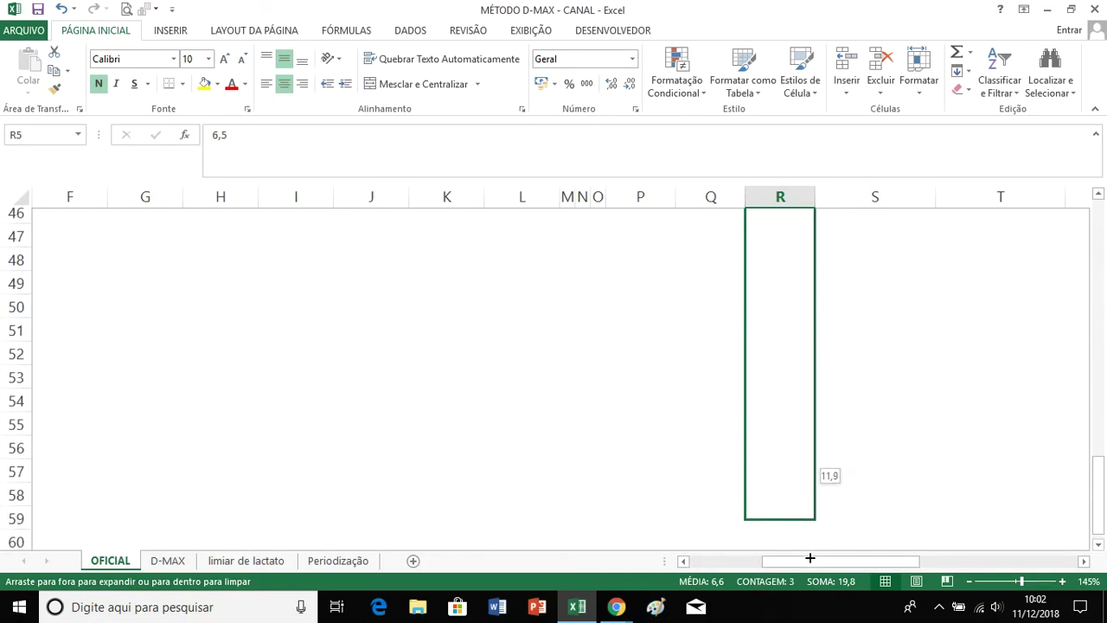
pyautogui.moveTo(812, 534); pyautogui.dragTo(813, 532)
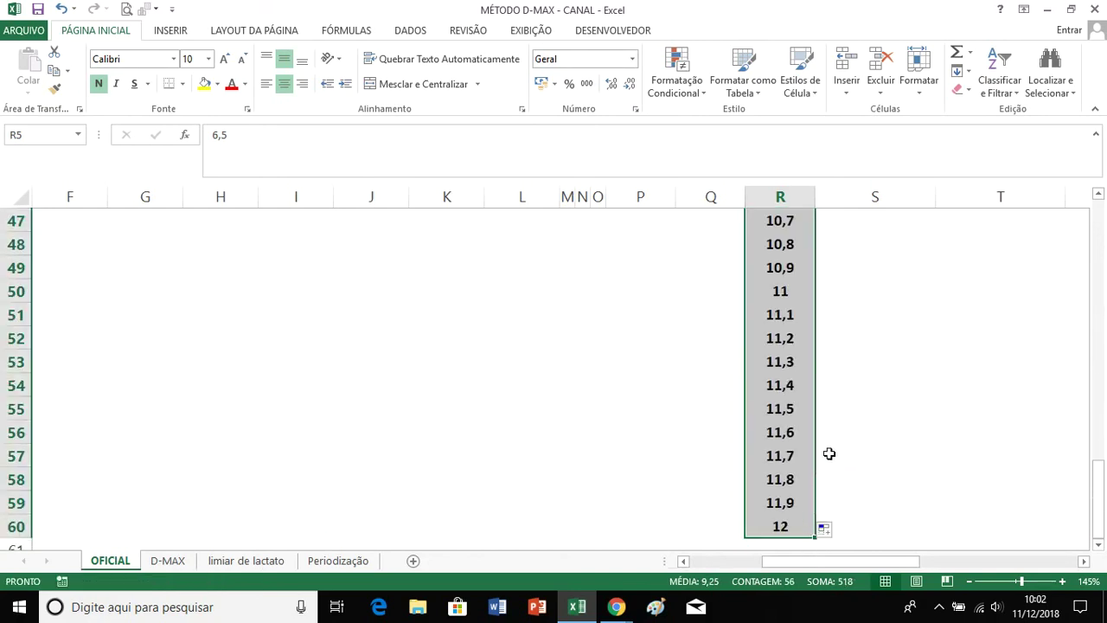
pyautogui.scroll(9, 688, 411)
pyautogui.scroll(5, 680, 404)
pyautogui.scroll(1, 680, 404)
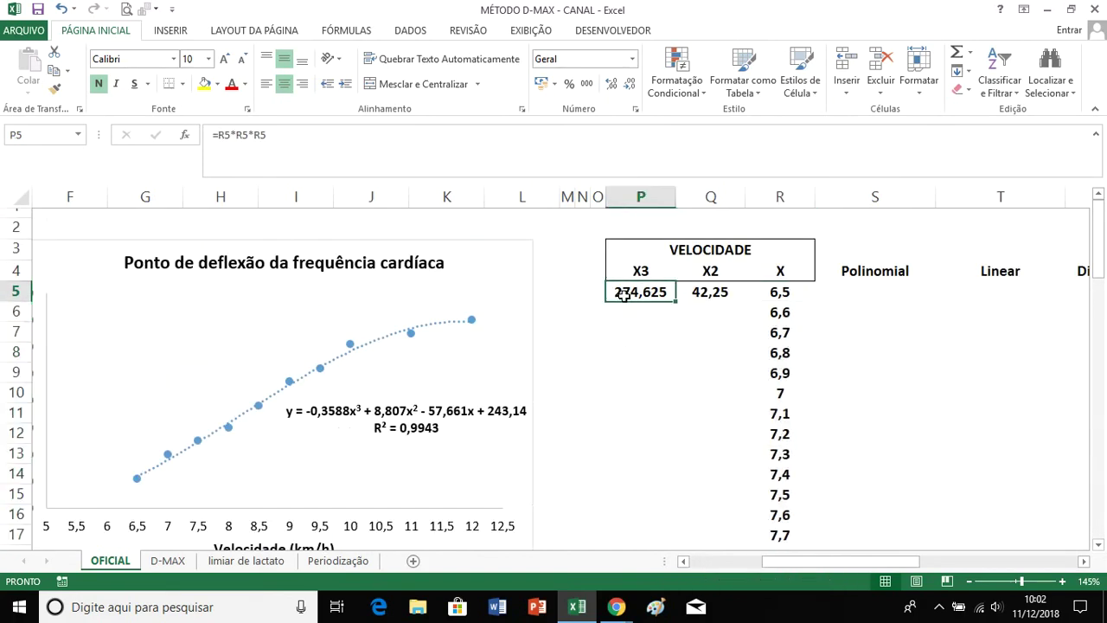
# Step: Copy the P5:Q5 cube and square formulas down to row 60, ending at 1728 and 144
pyautogui.moveTo(623, 295); pyautogui.dragTo(711, 294)
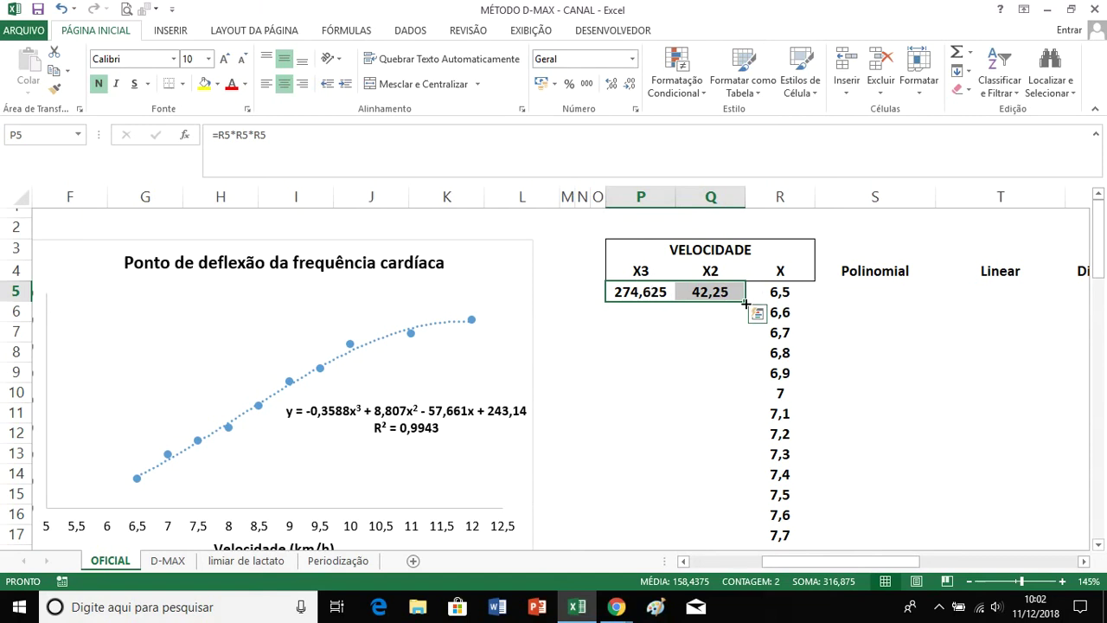
pyautogui.moveTo(745, 303); pyautogui.dragTo(757, 599)
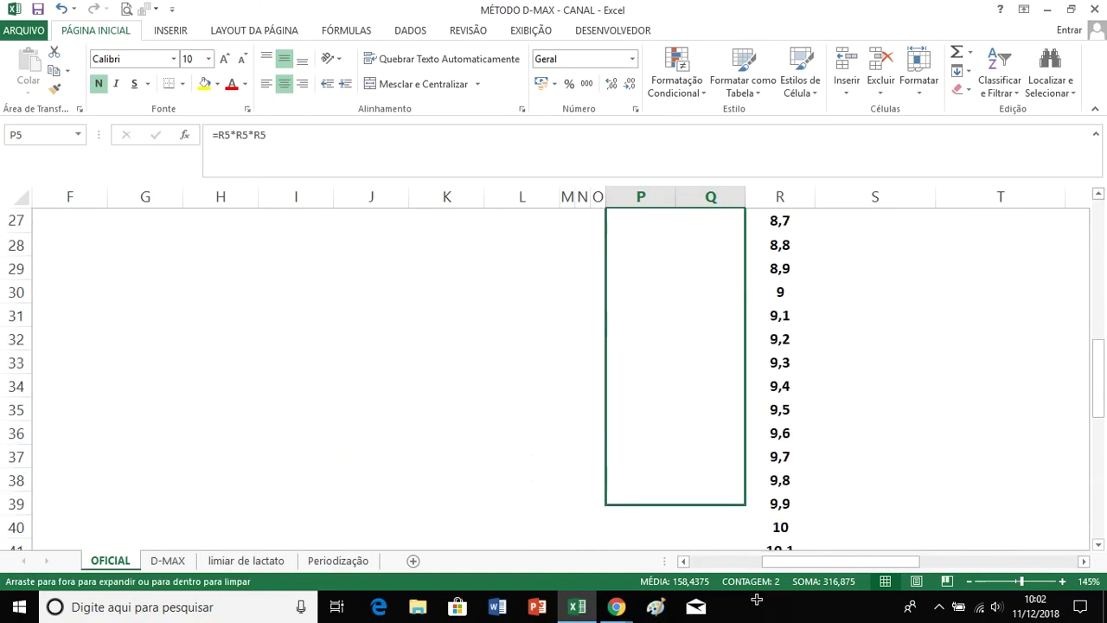
pyautogui.moveTo(756, 599); pyautogui.dragTo(743, 514)
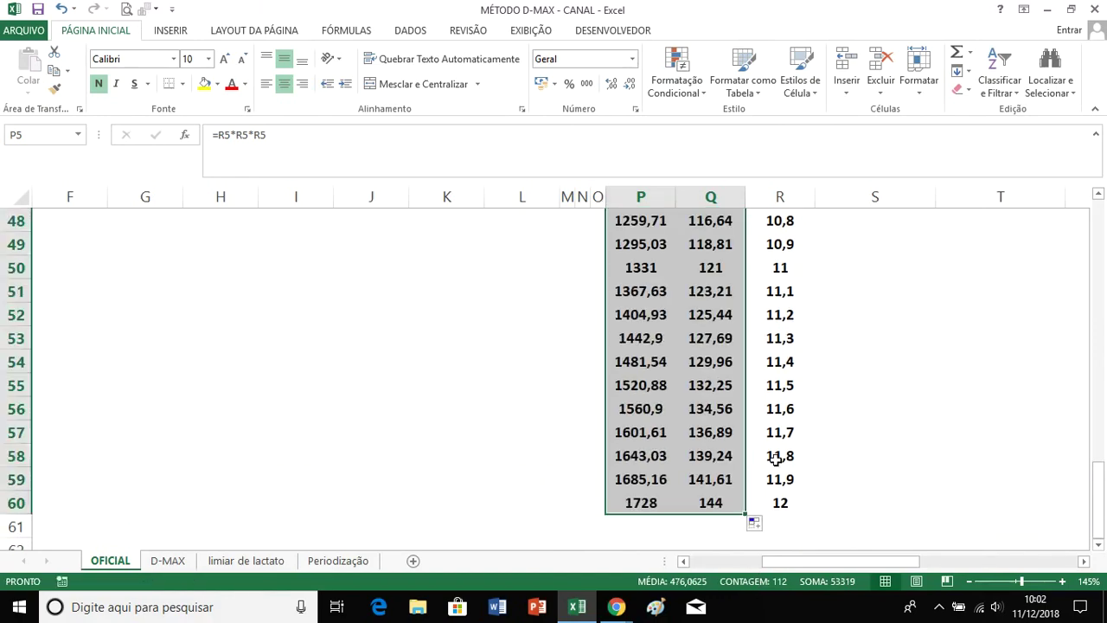
pyautogui.hotkey('ctrl', 'Up')
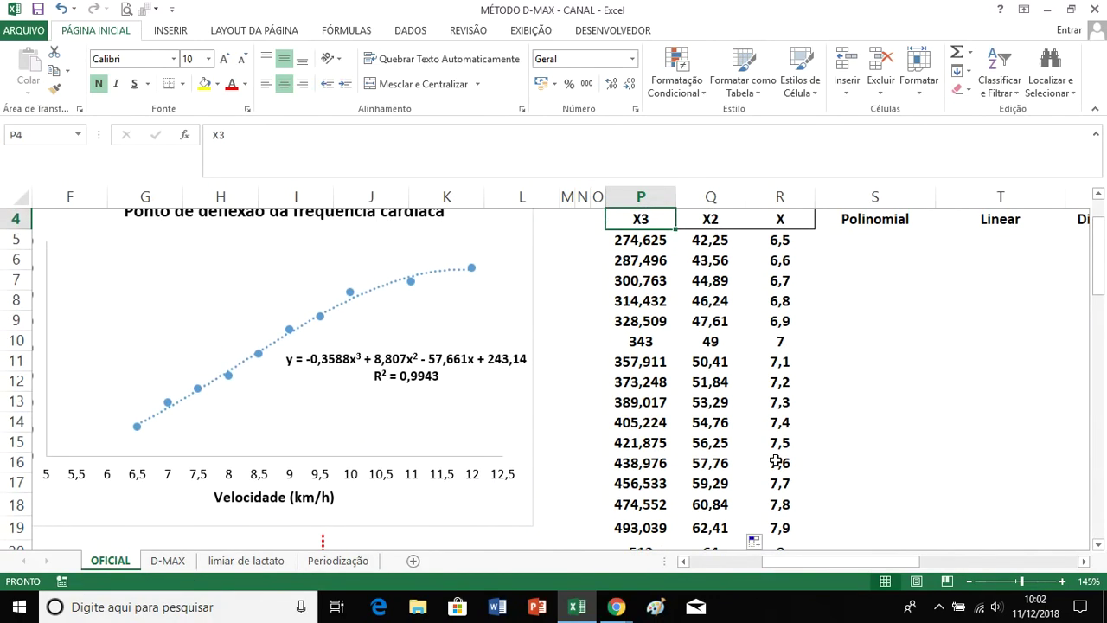
pyautogui.scroll(1, 821, 428)
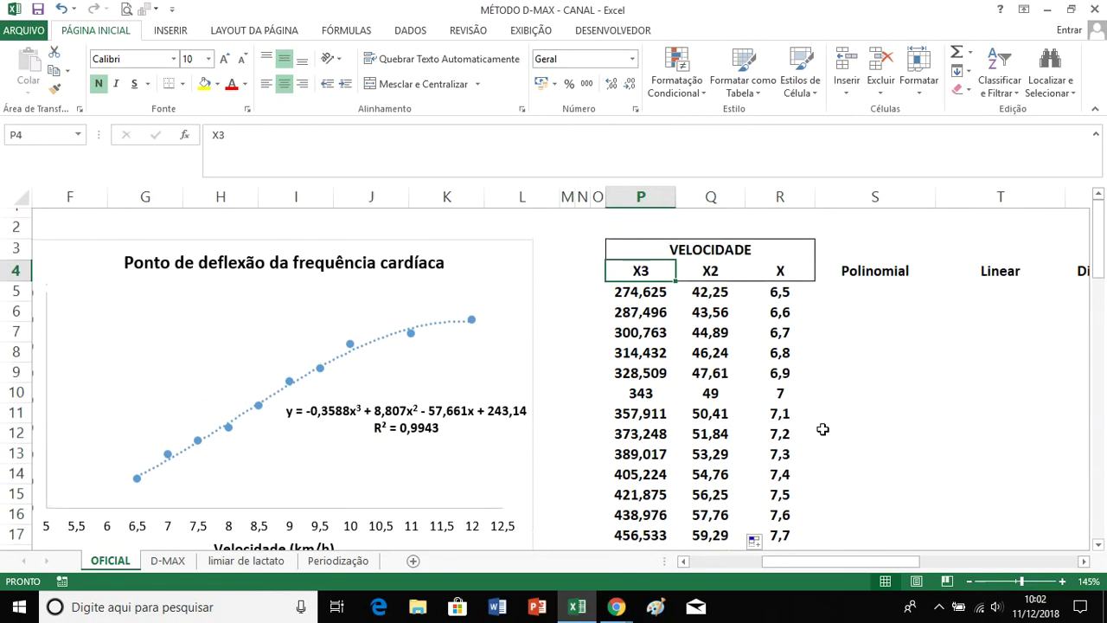